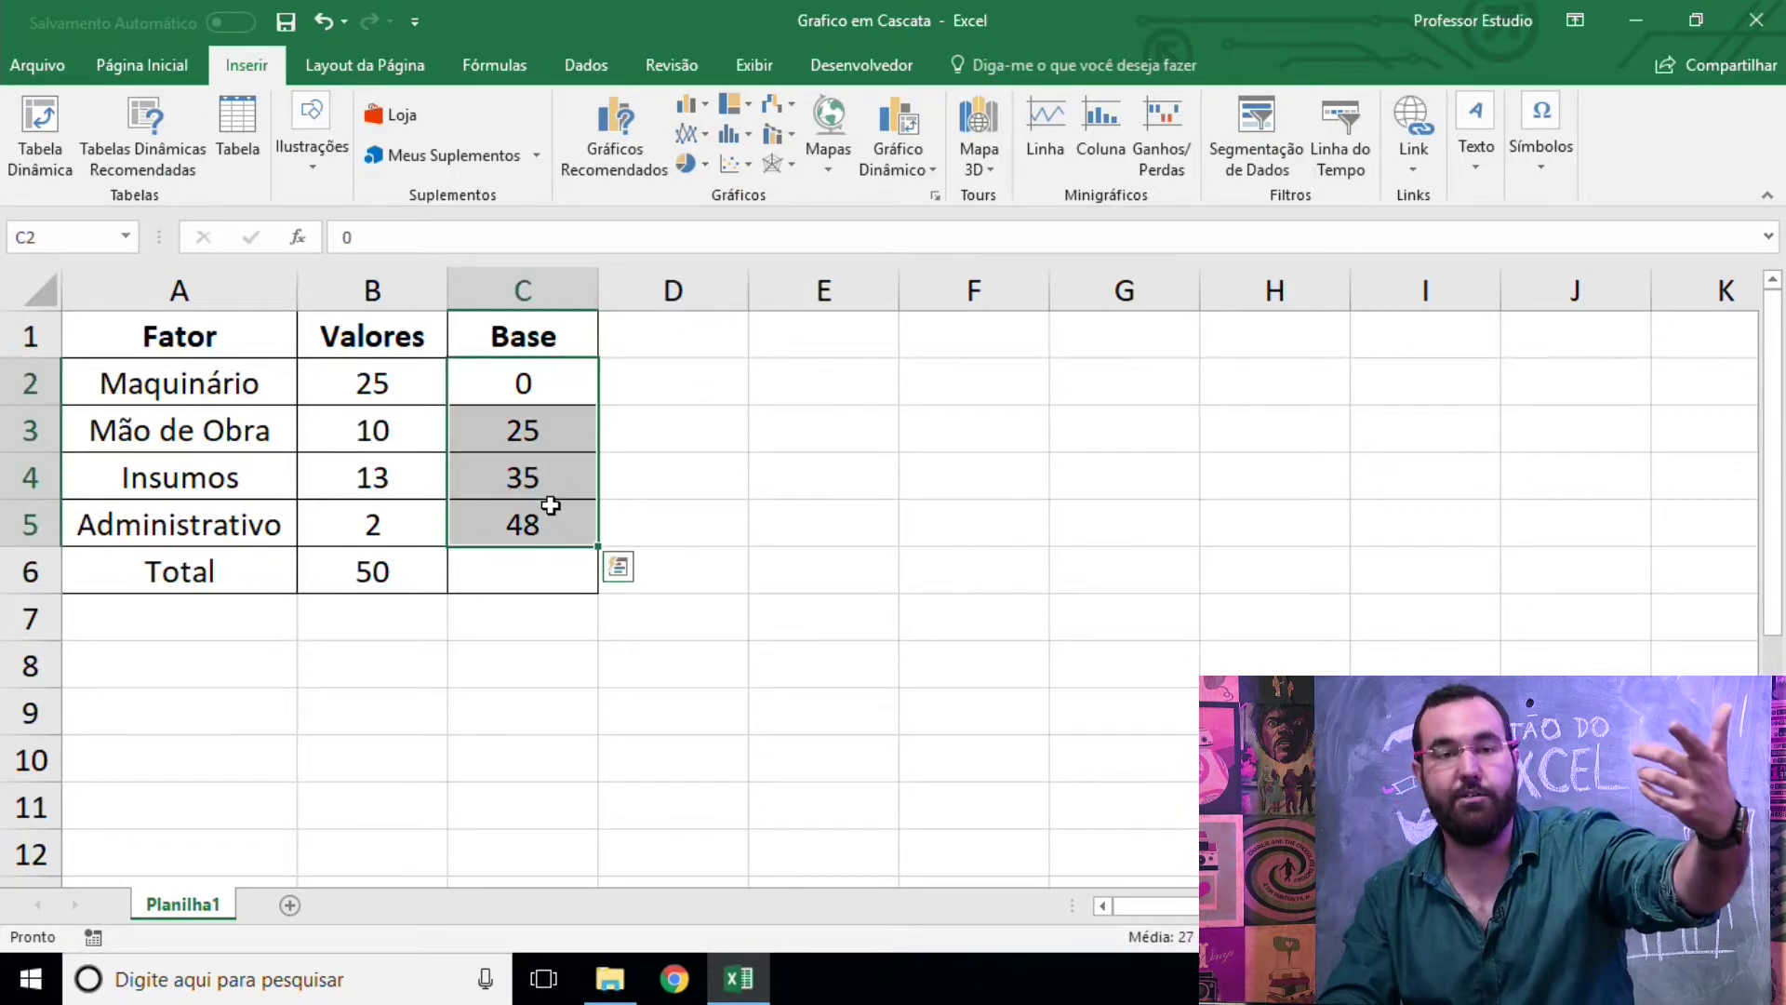
# Insert a 2D stacked column chart of the Base values C2:C5, then shrink and place it beside the table in columns D to G.
pyautogui.click(695, 114)
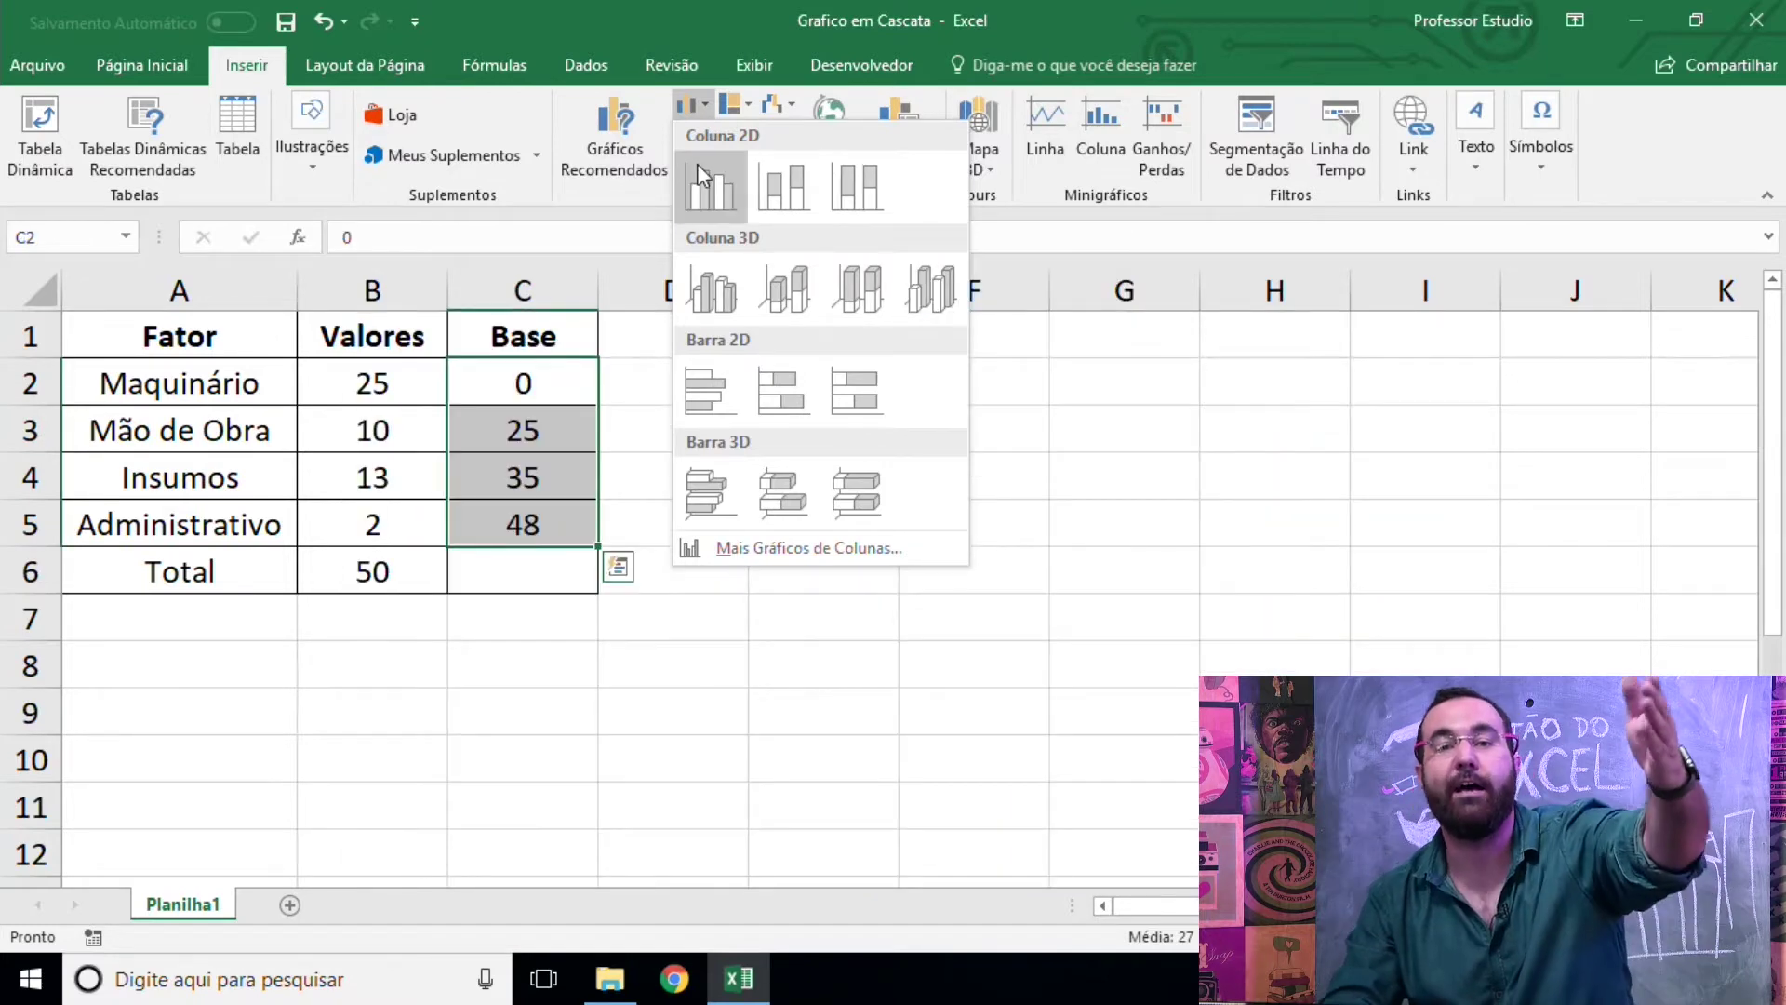
pyautogui.click(783, 194)
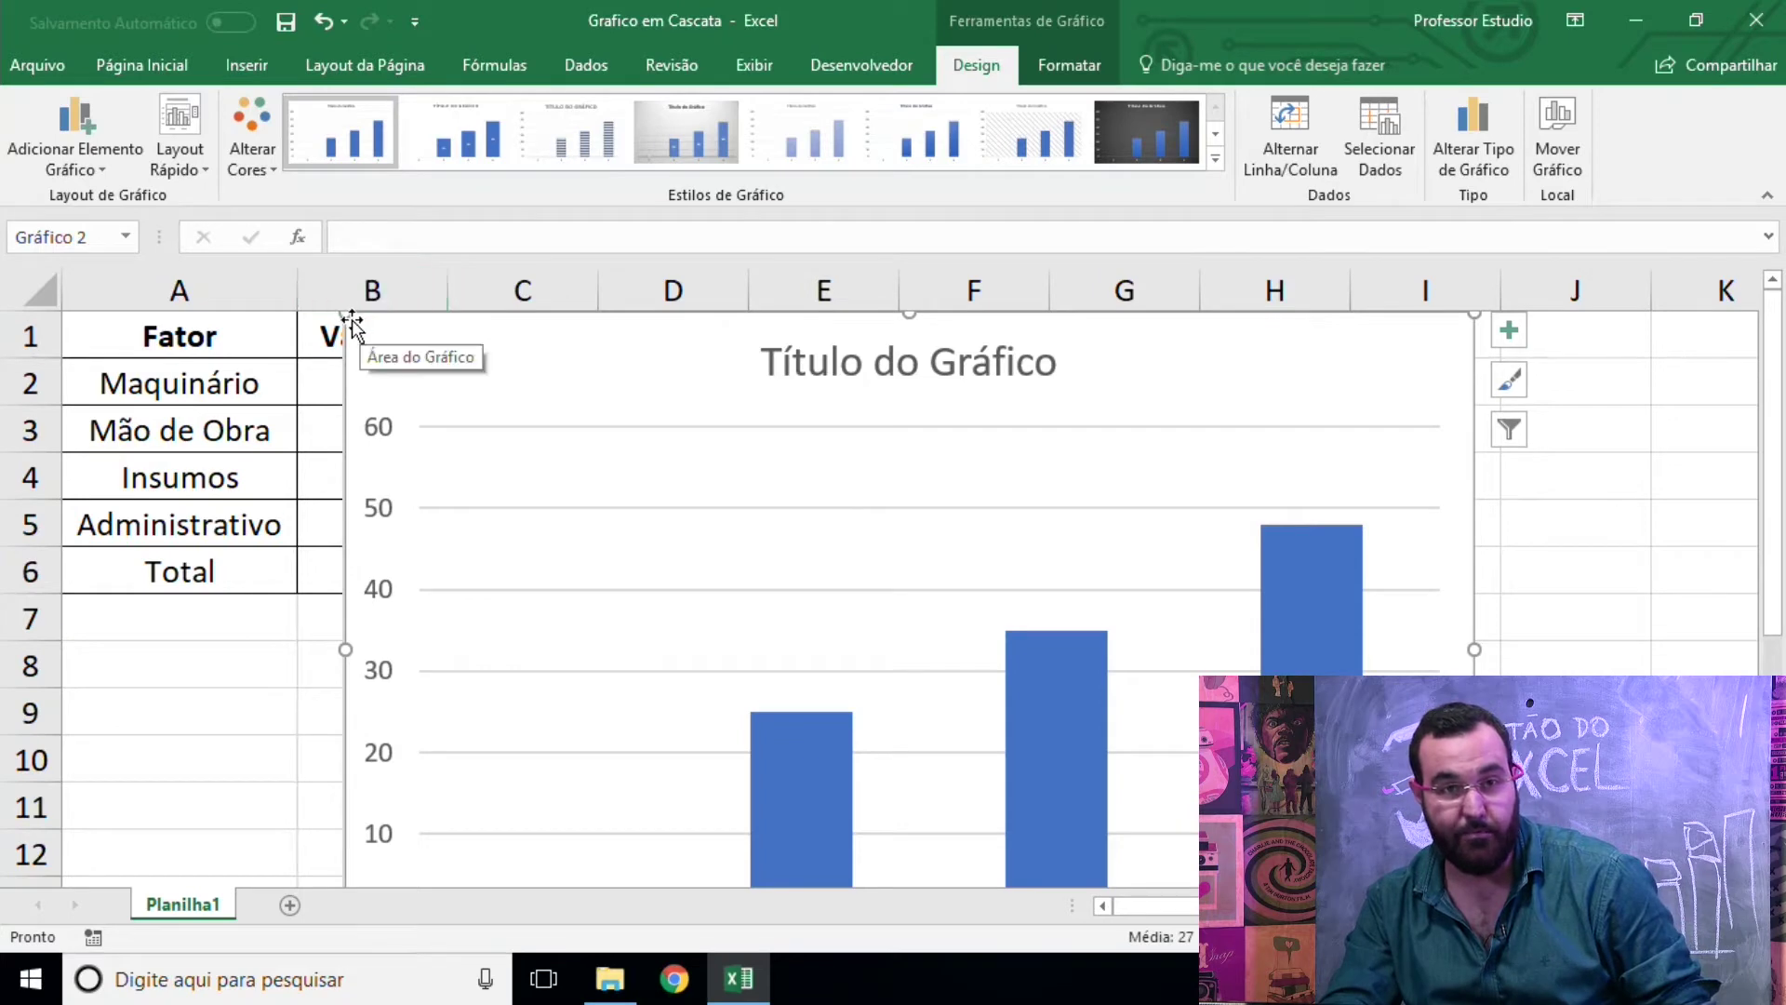
pyautogui.moveTo(339, 321); pyautogui.dragTo(797, 570)
pyautogui.moveTo(897, 610); pyautogui.dragTo(750, 395)
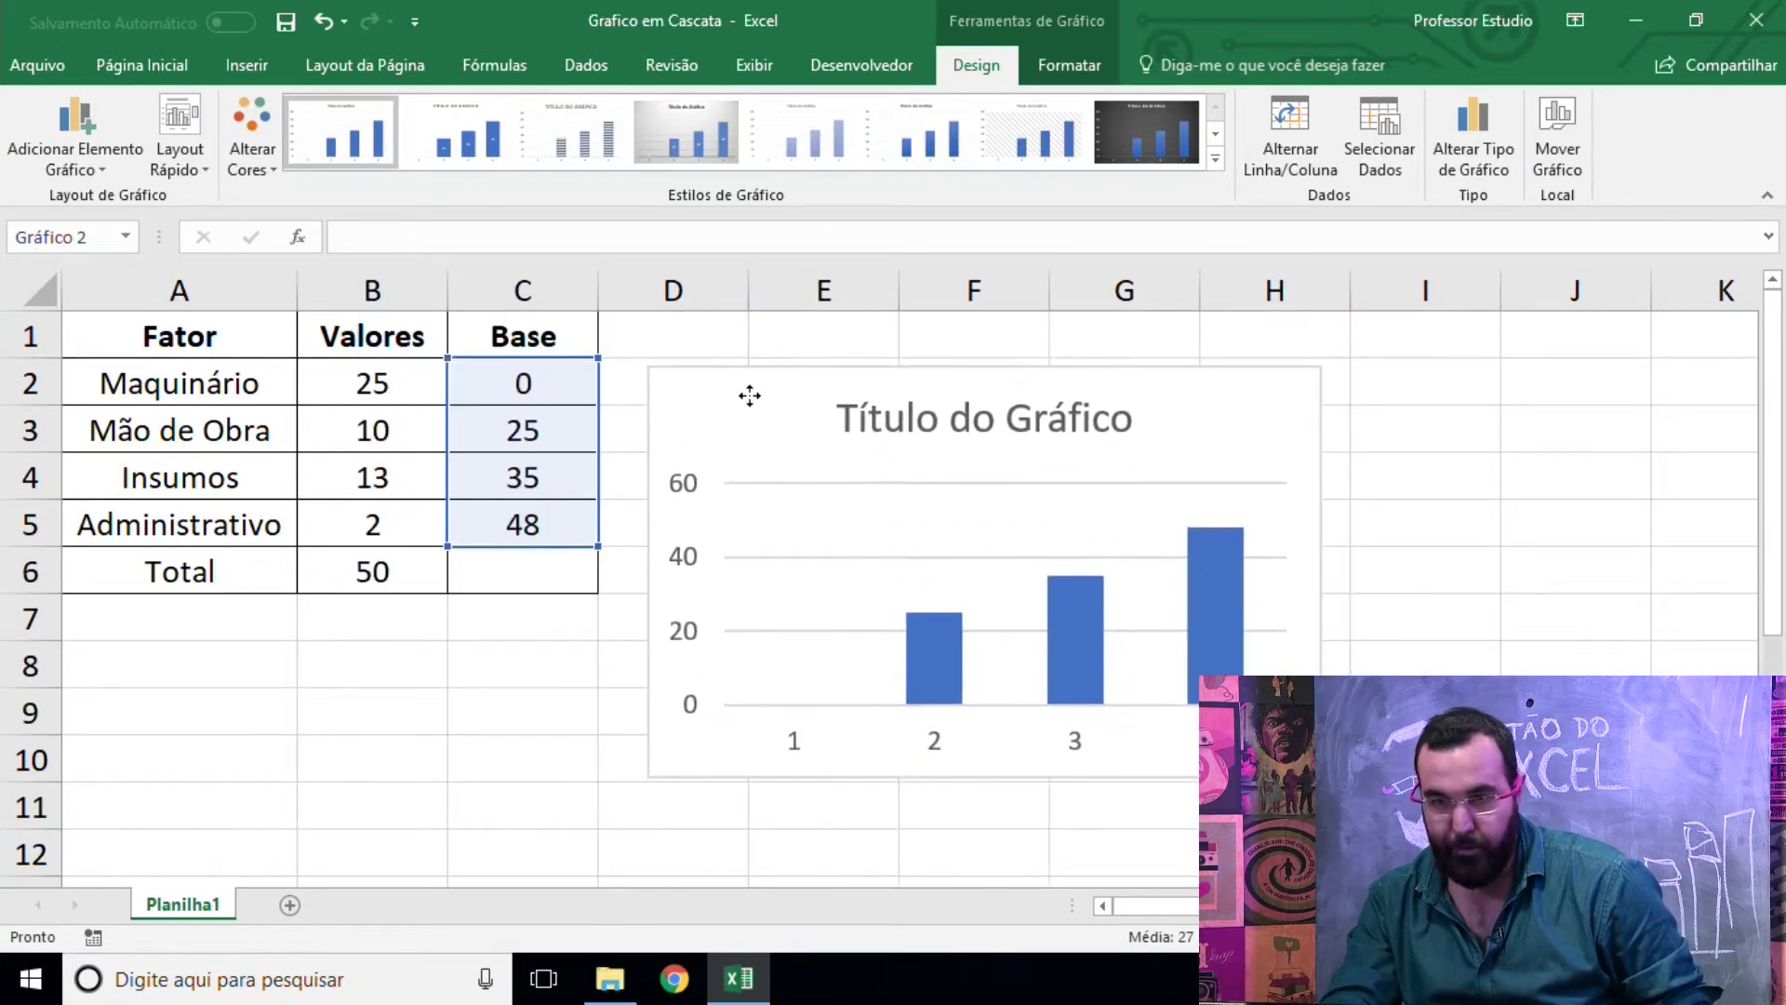
pyautogui.moveTo(750, 395); pyautogui.dragTo(720, 368)
pyautogui.moveTo(1290, 545); pyautogui.dragTo(1179, 564)
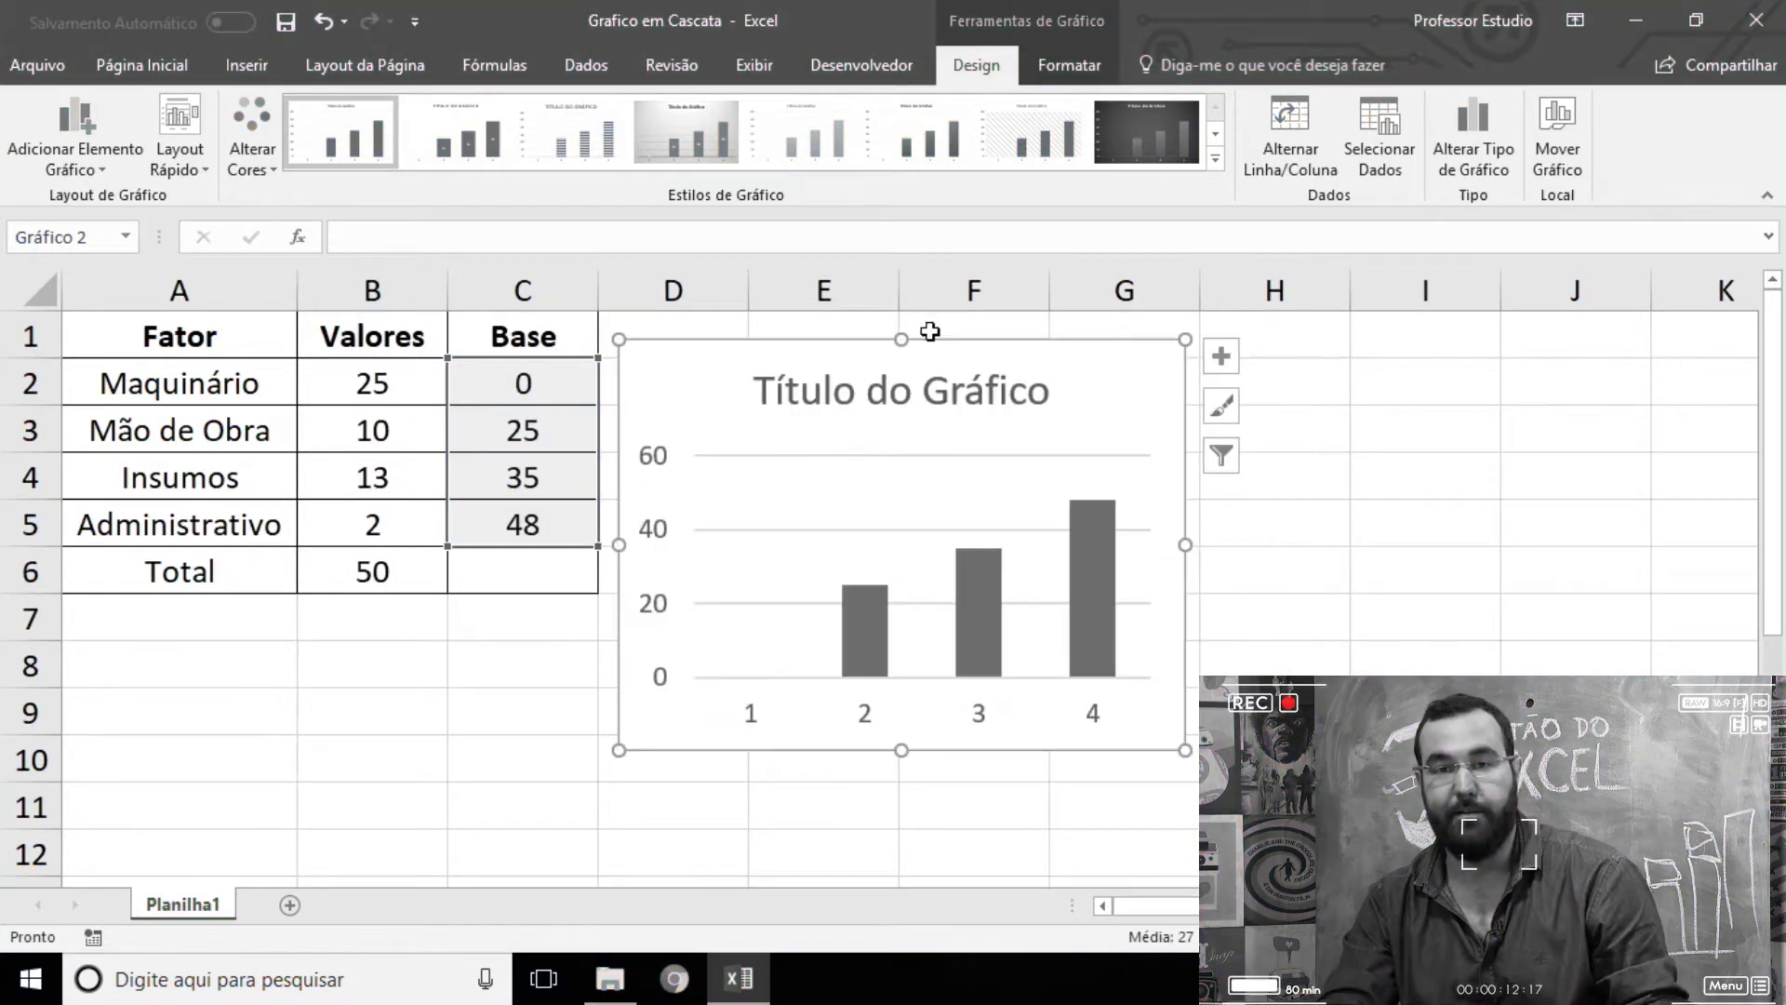
# Delete the chart's title and name its existing data series "Base" in the chart's data source.
pyautogui.click(947, 391)
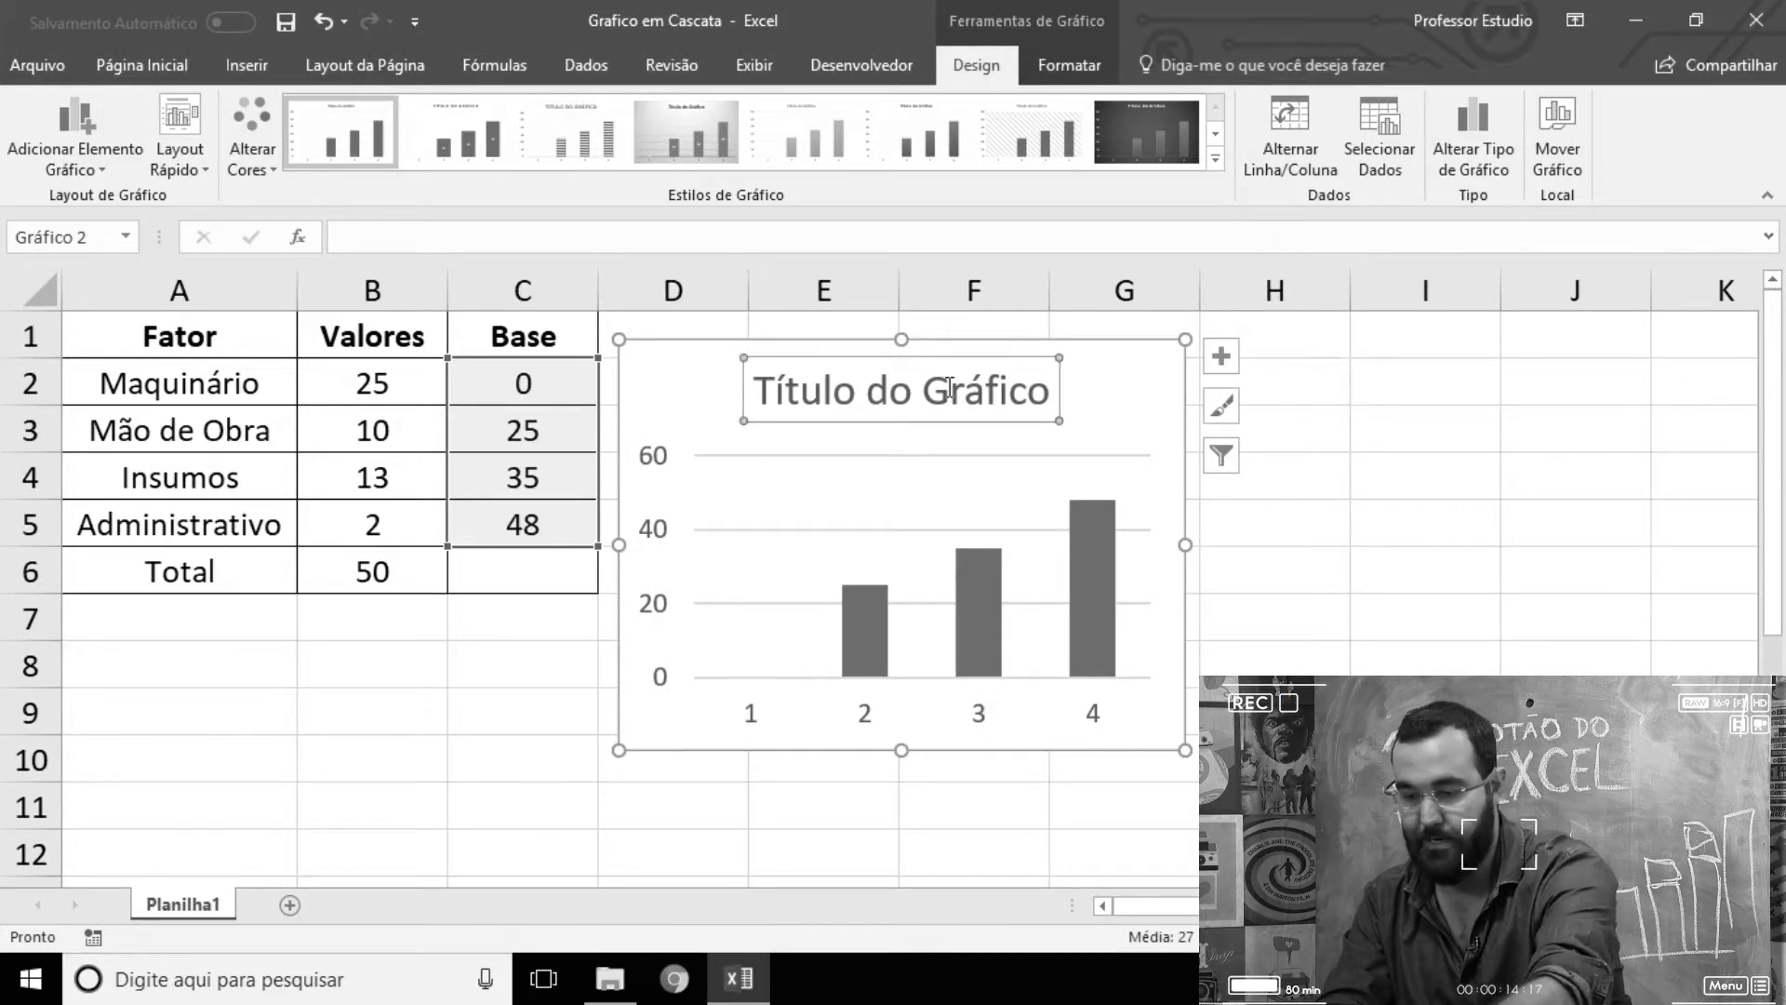
pyautogui.press('Delete')
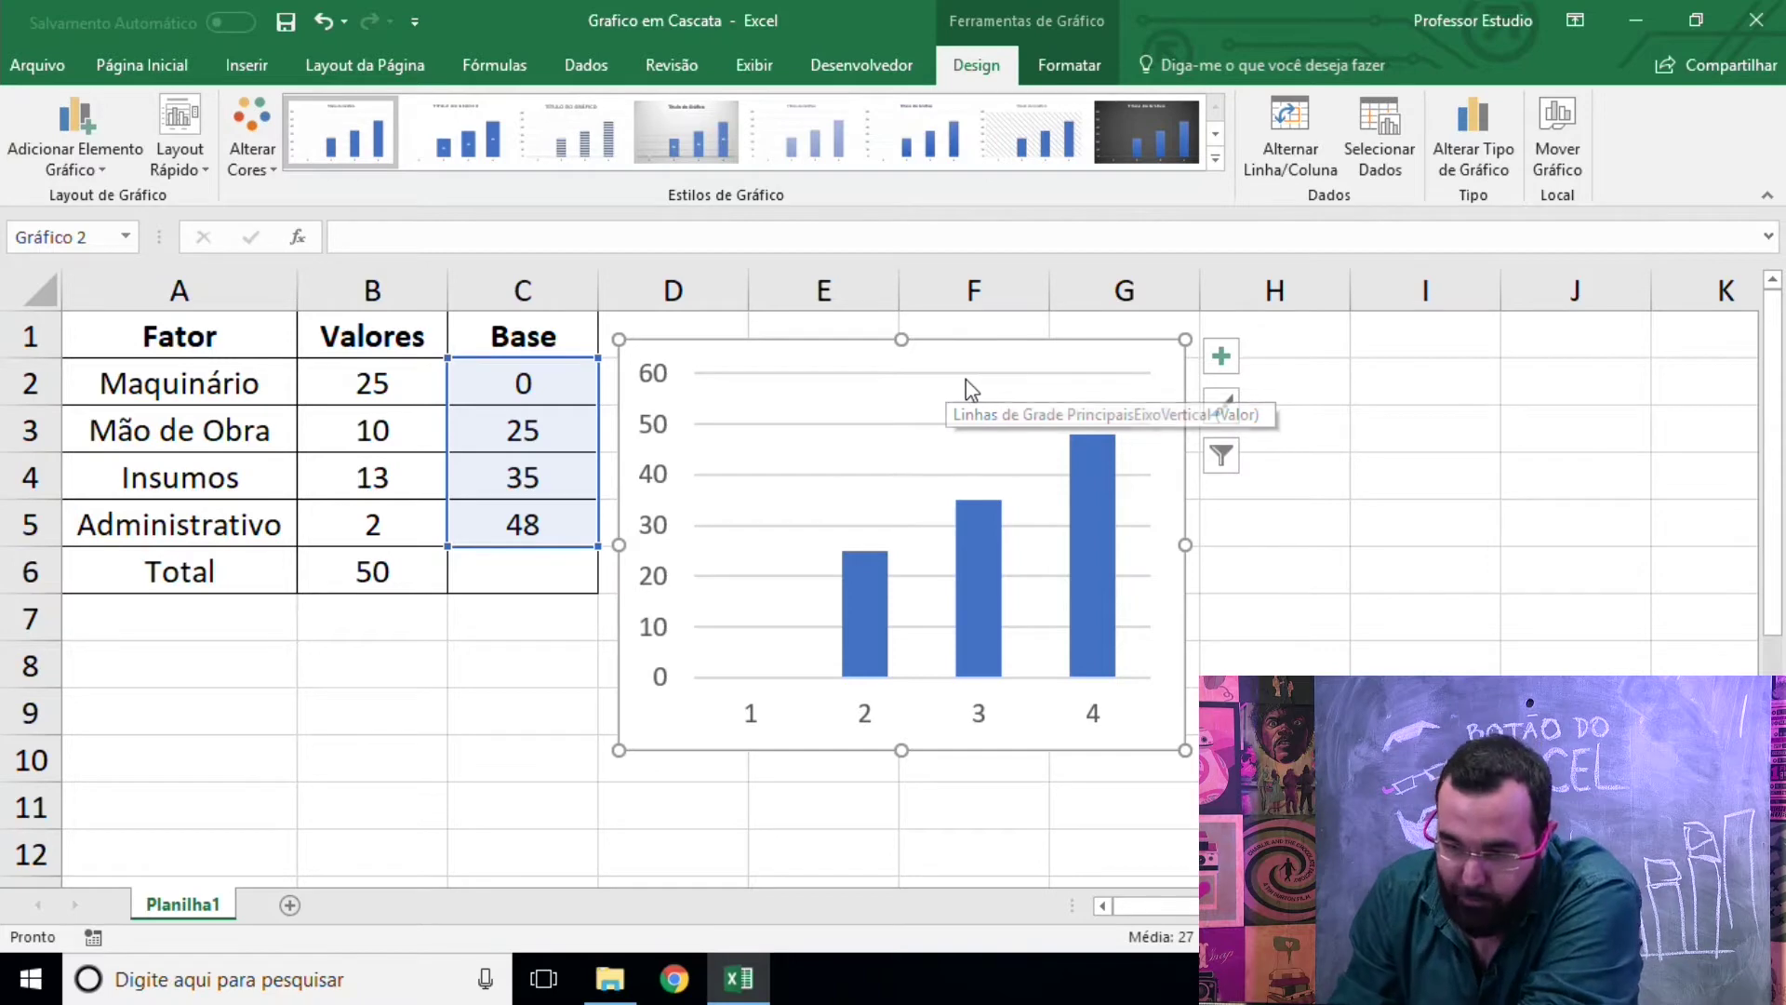
pyautogui.rightClick(984, 366)
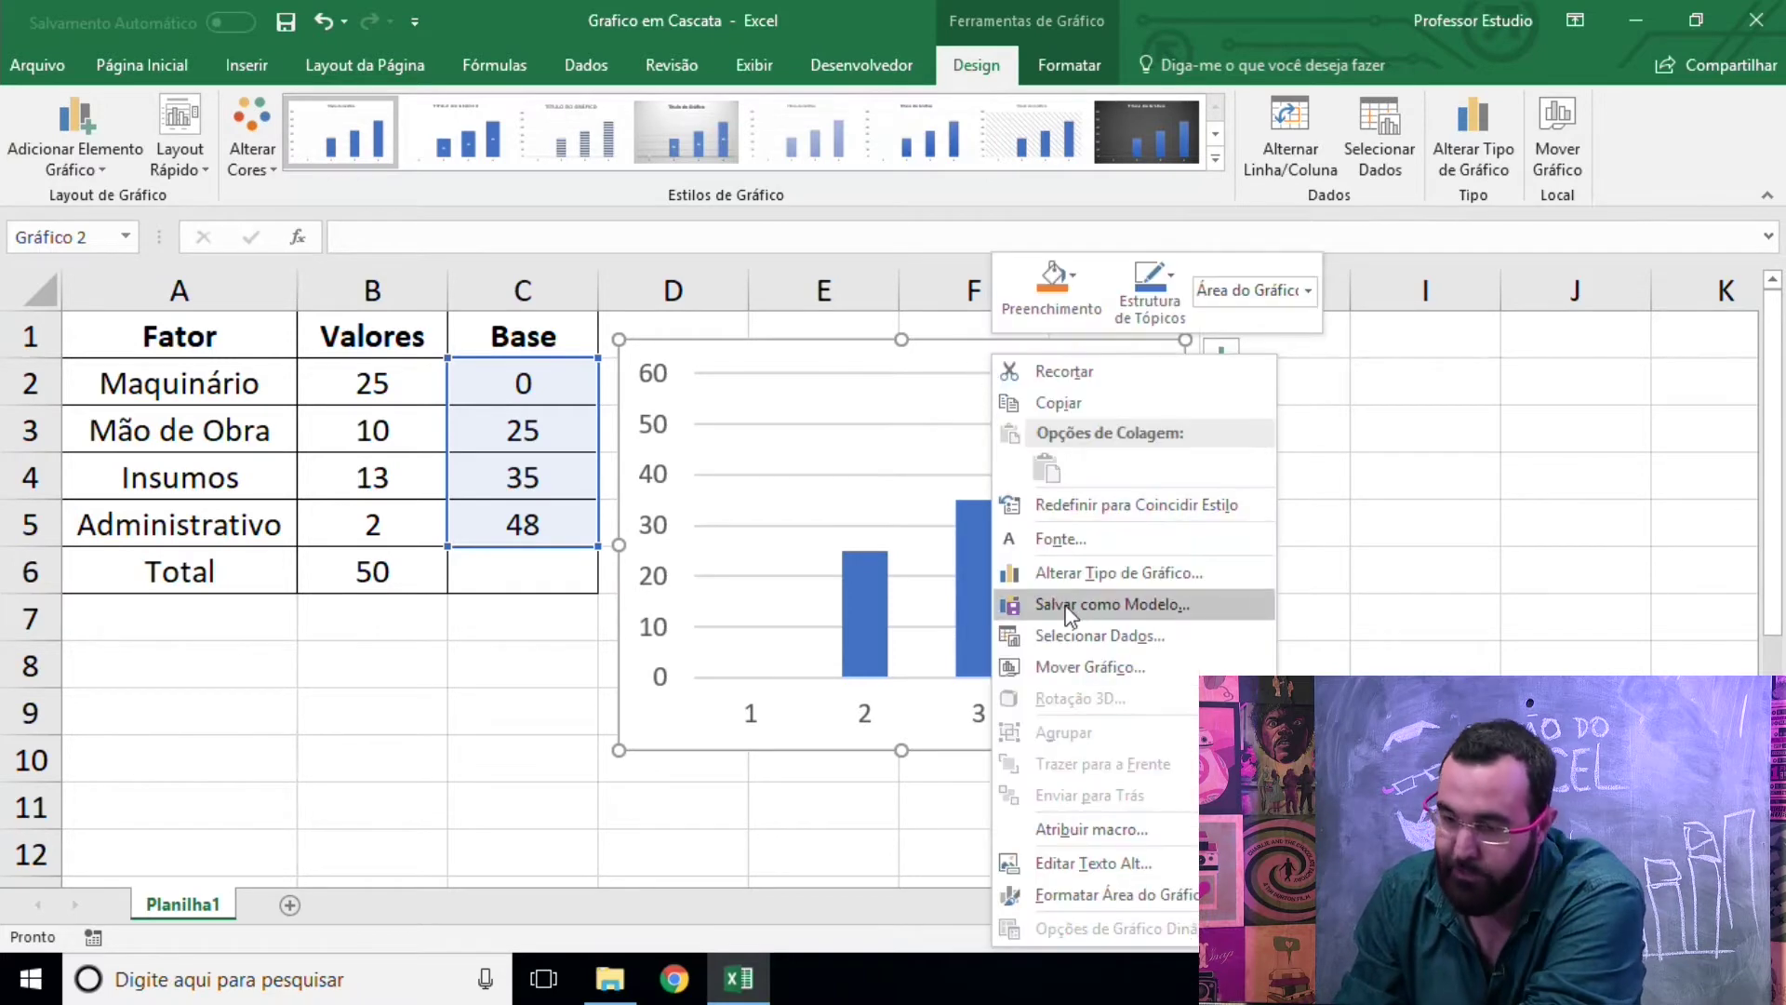
pyautogui.click(1100, 635)
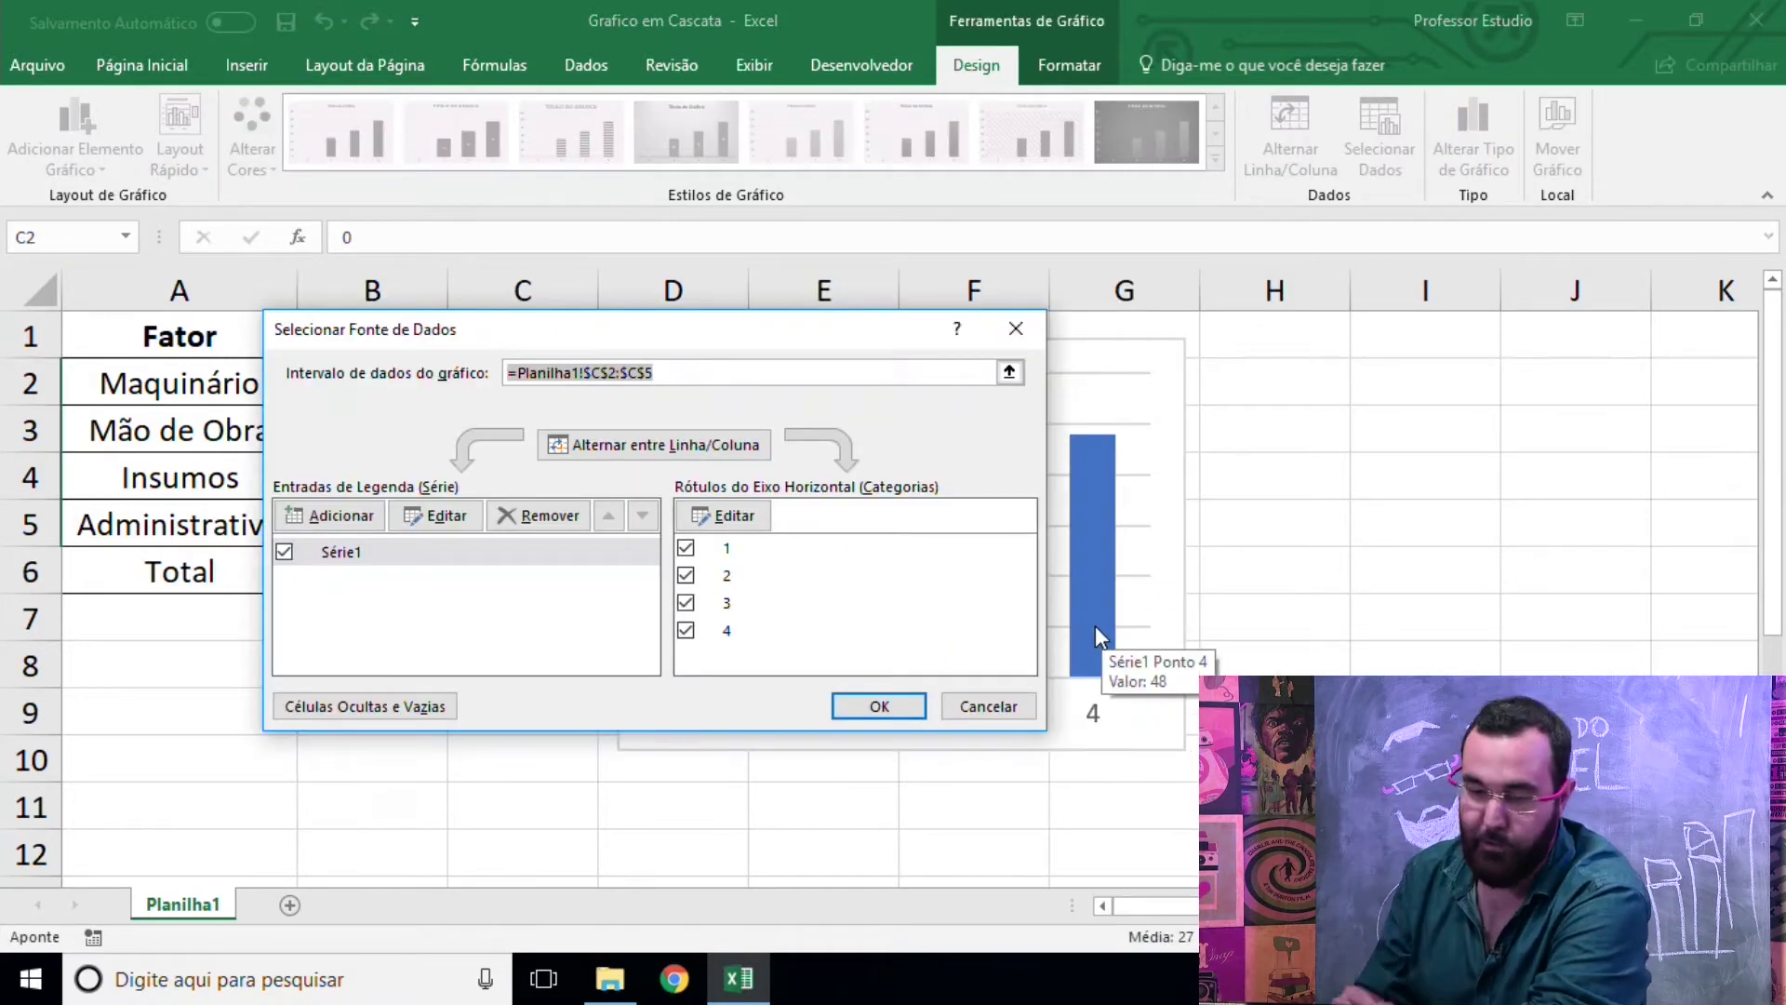
pyautogui.click(480, 556)
pyautogui.click(452, 523)
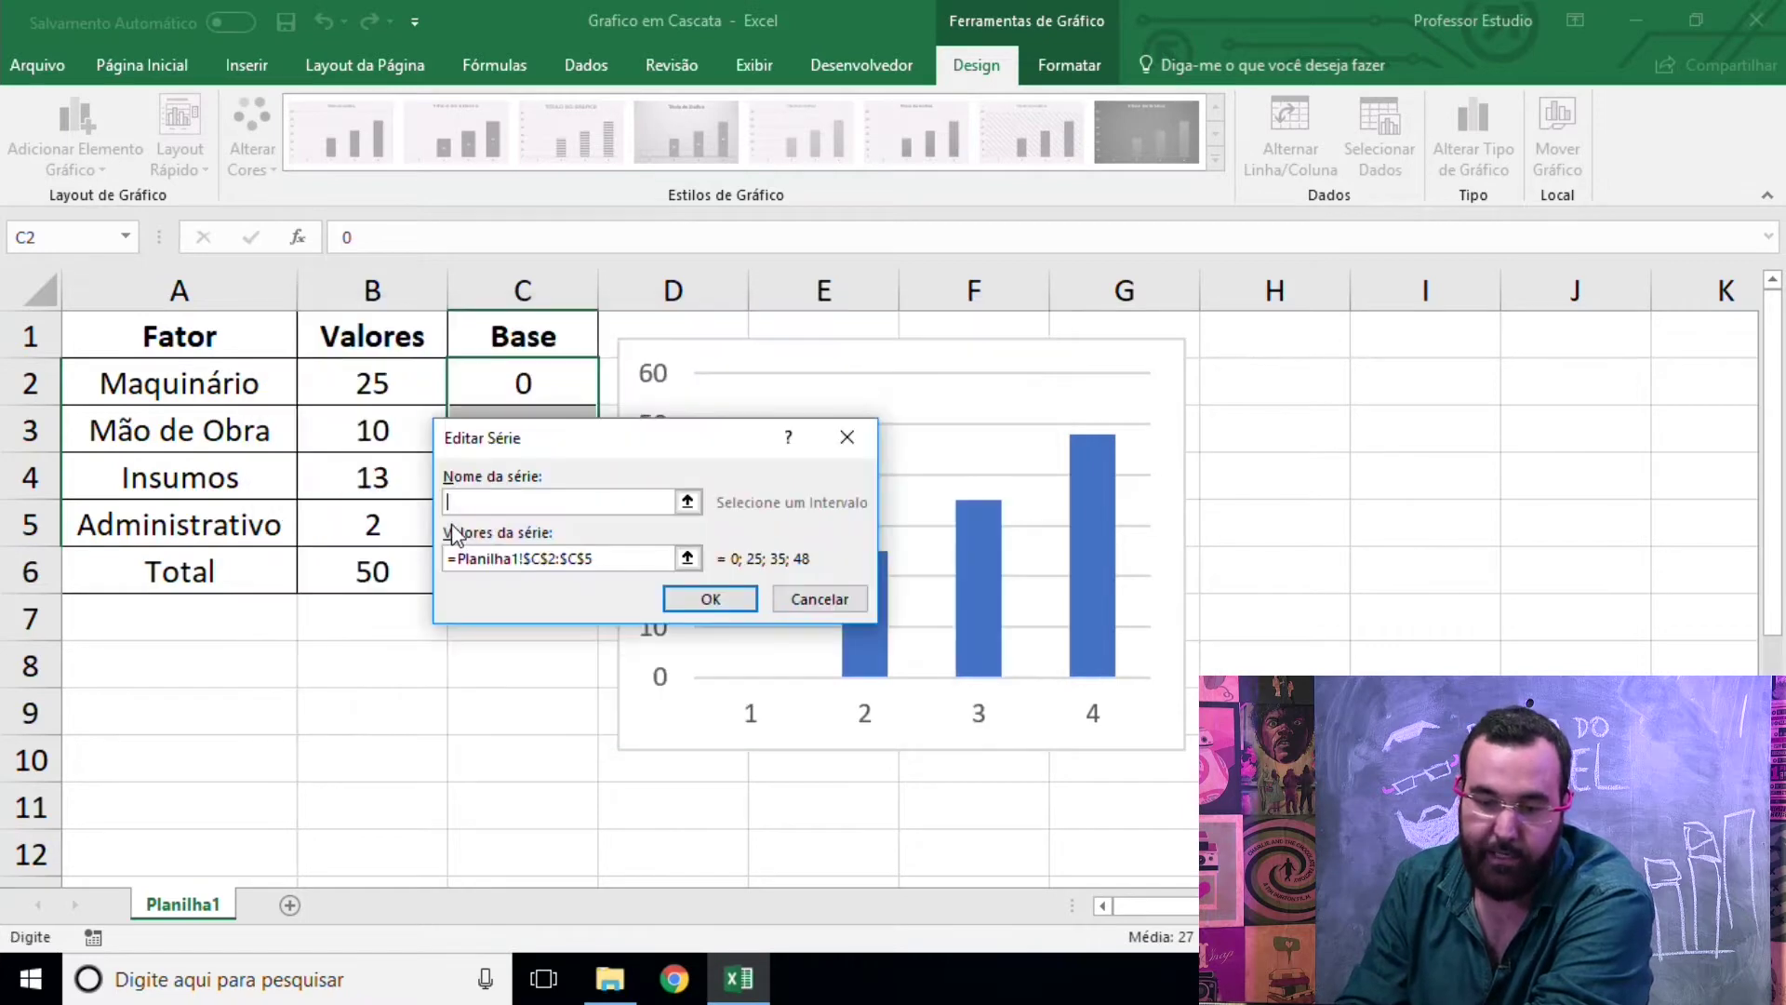
pyautogui.write('Base')
pyautogui.press('Return')
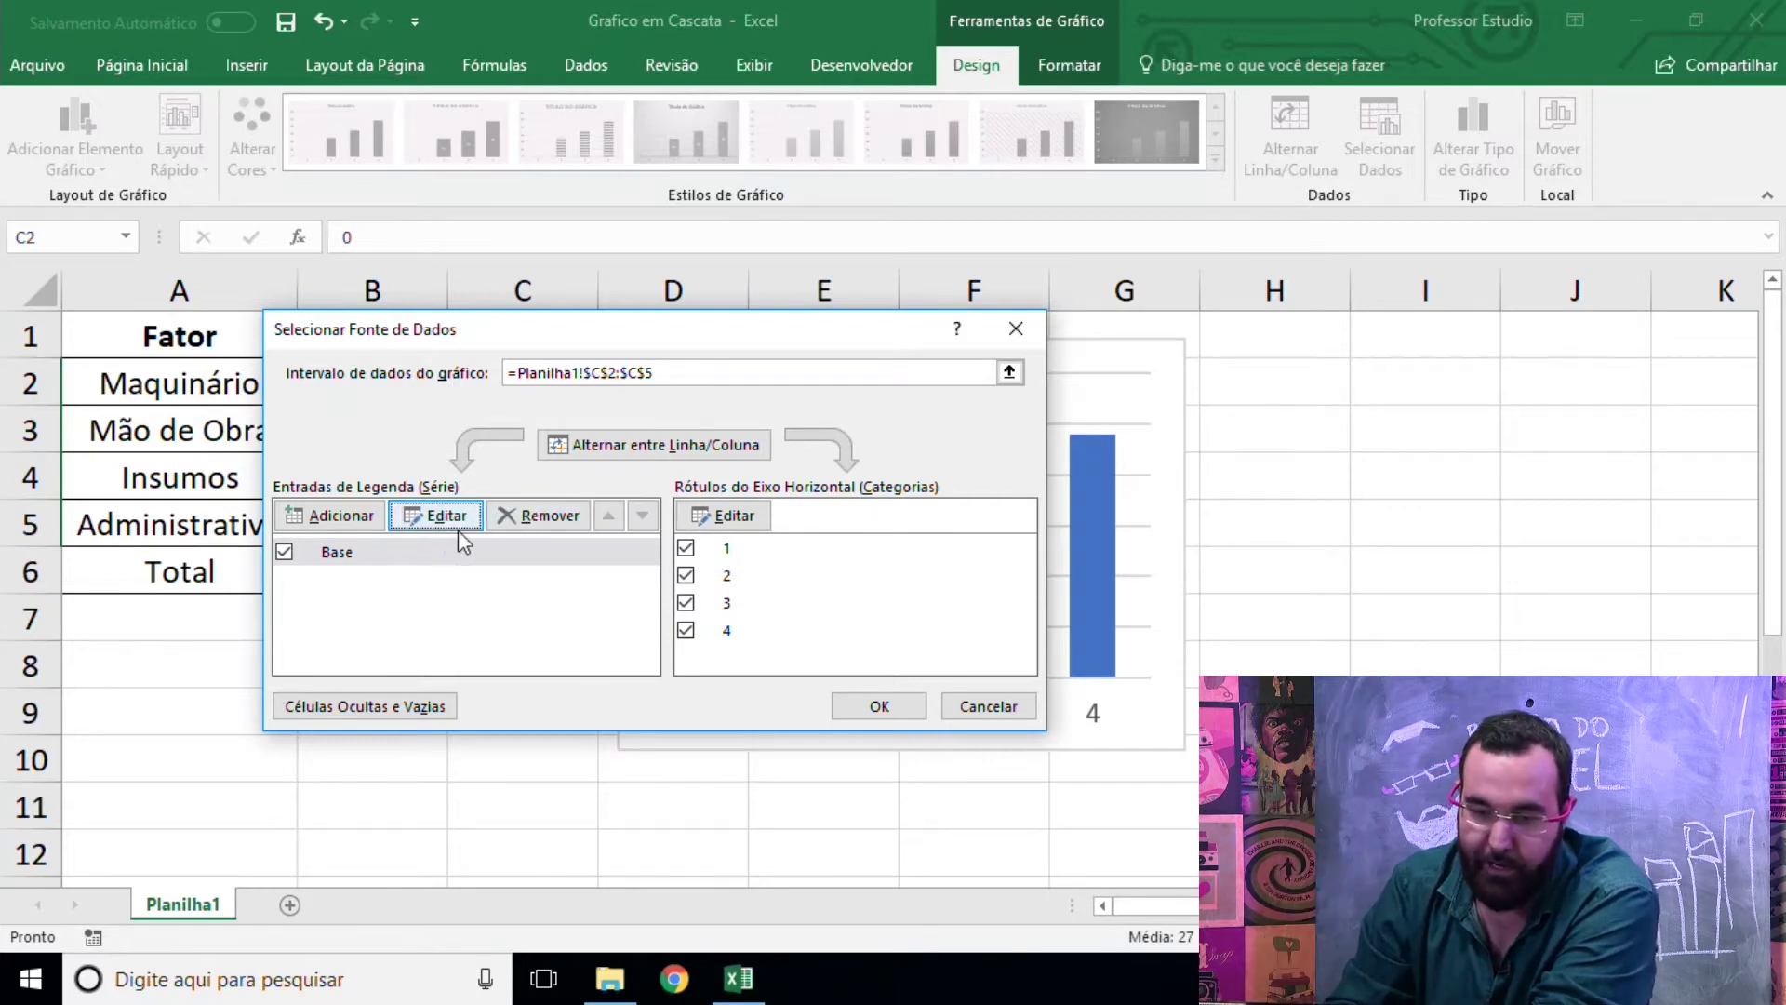
# Add a second data series named "Valores" to the chart, using the values in B2:B6.
pyautogui.click(363, 521)
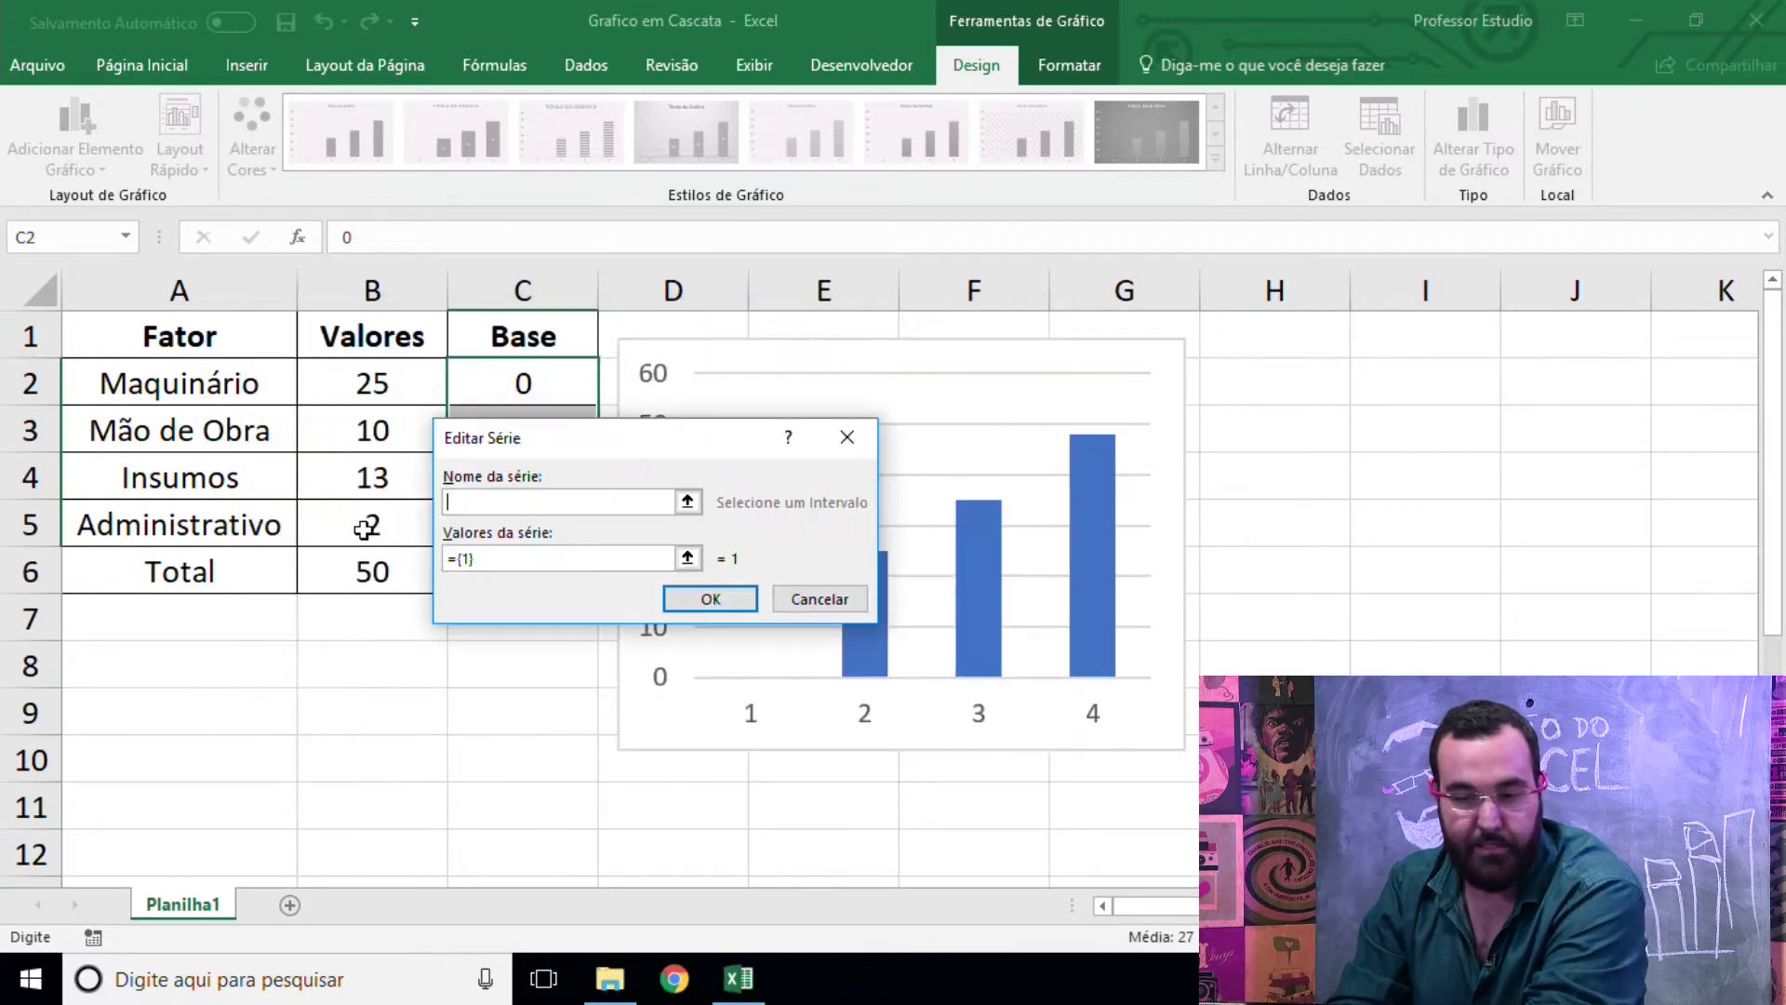
pyautogui.write('Valores')
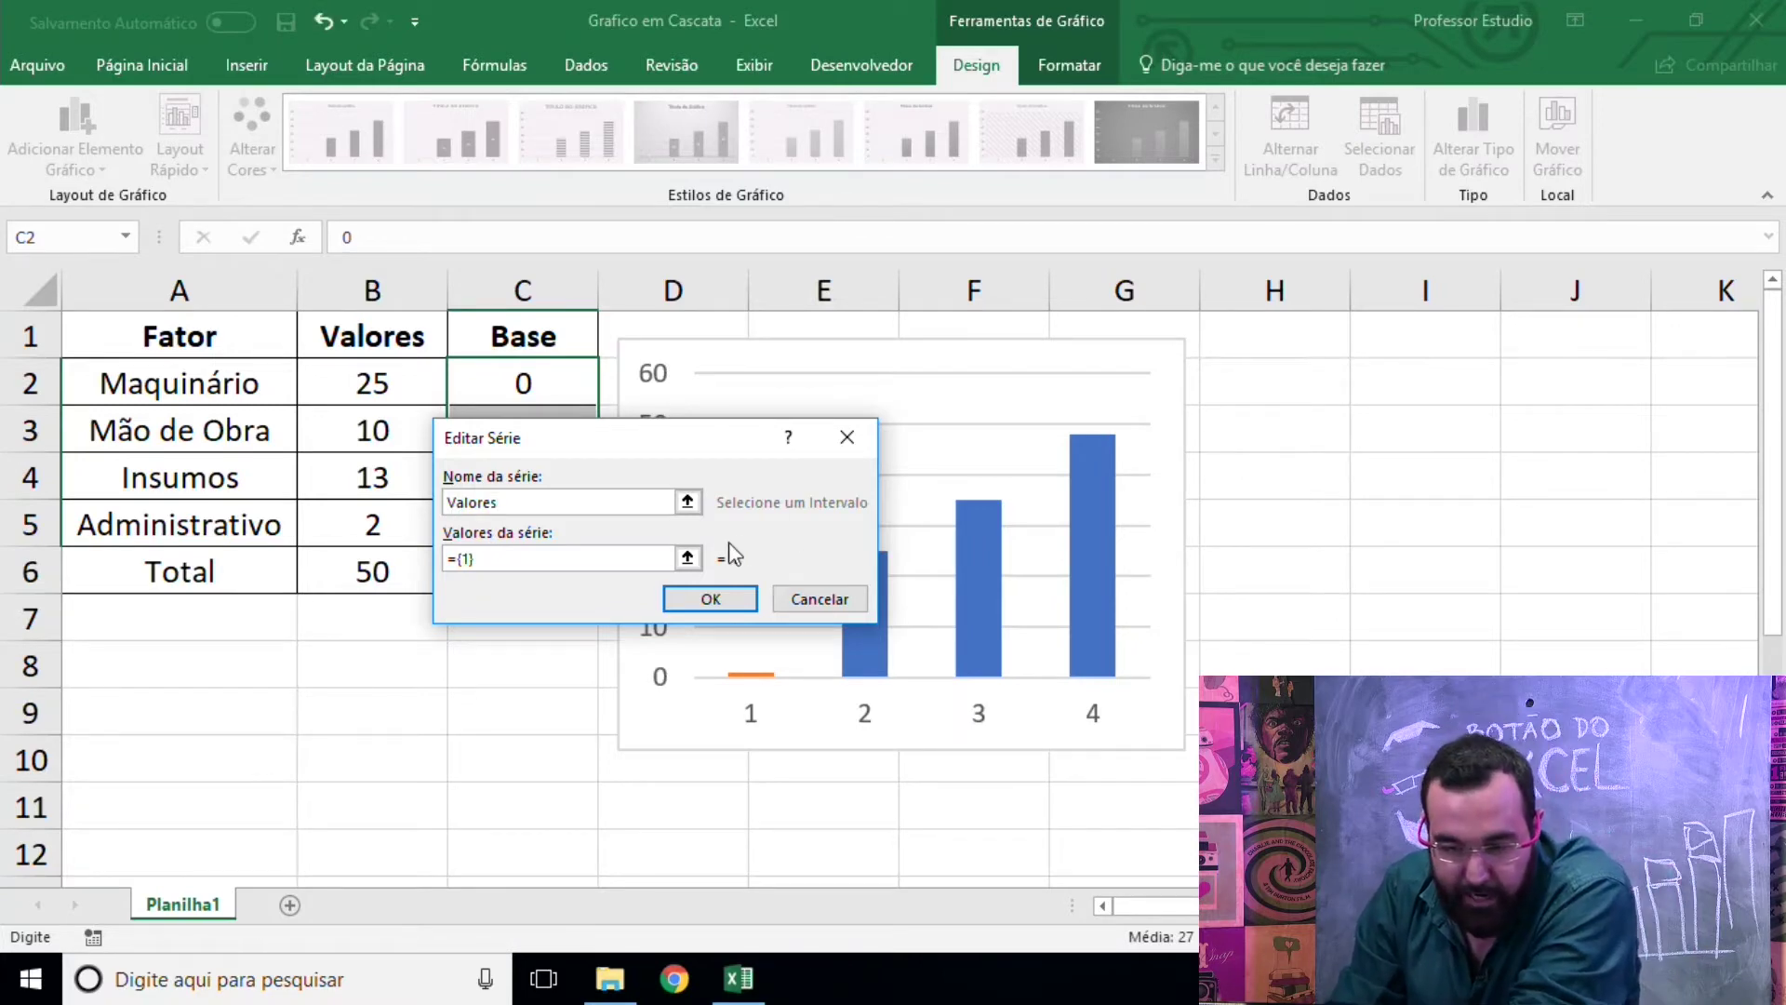
pyautogui.click(688, 557)
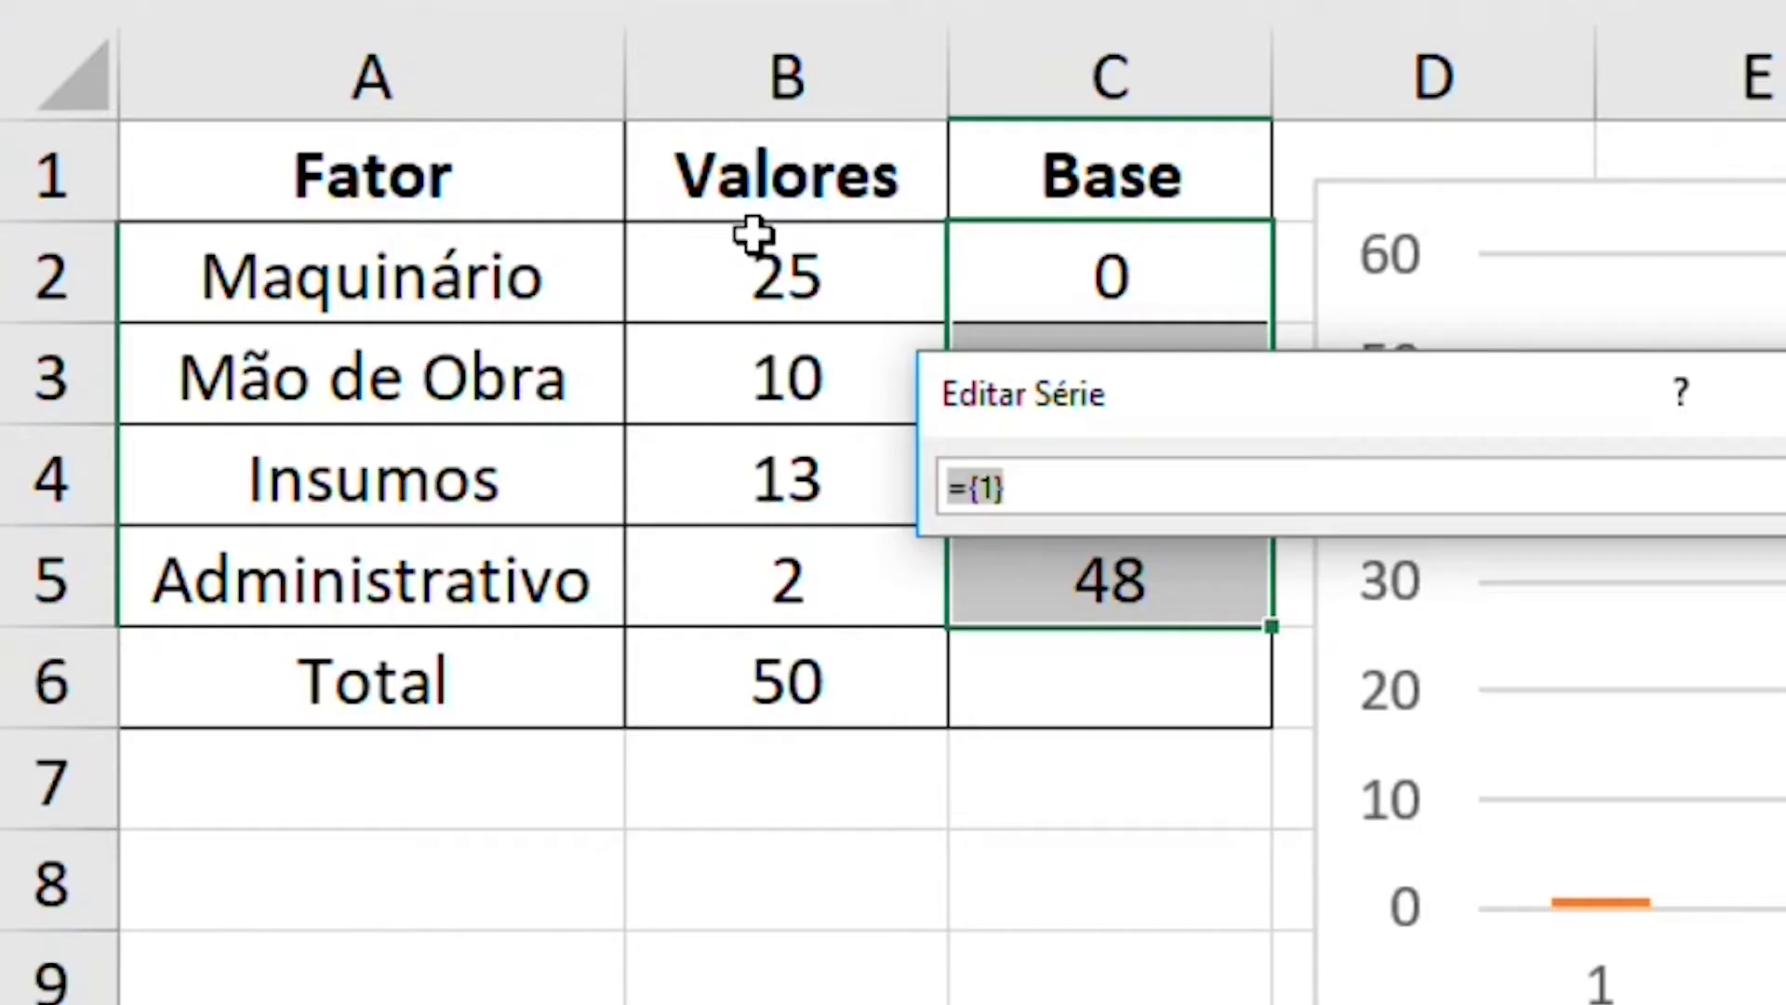
pyautogui.moveTo(359, 363); pyautogui.dragTo(396, 472)
pyautogui.moveTo(835, 465); pyautogui.dragTo(865, 651)
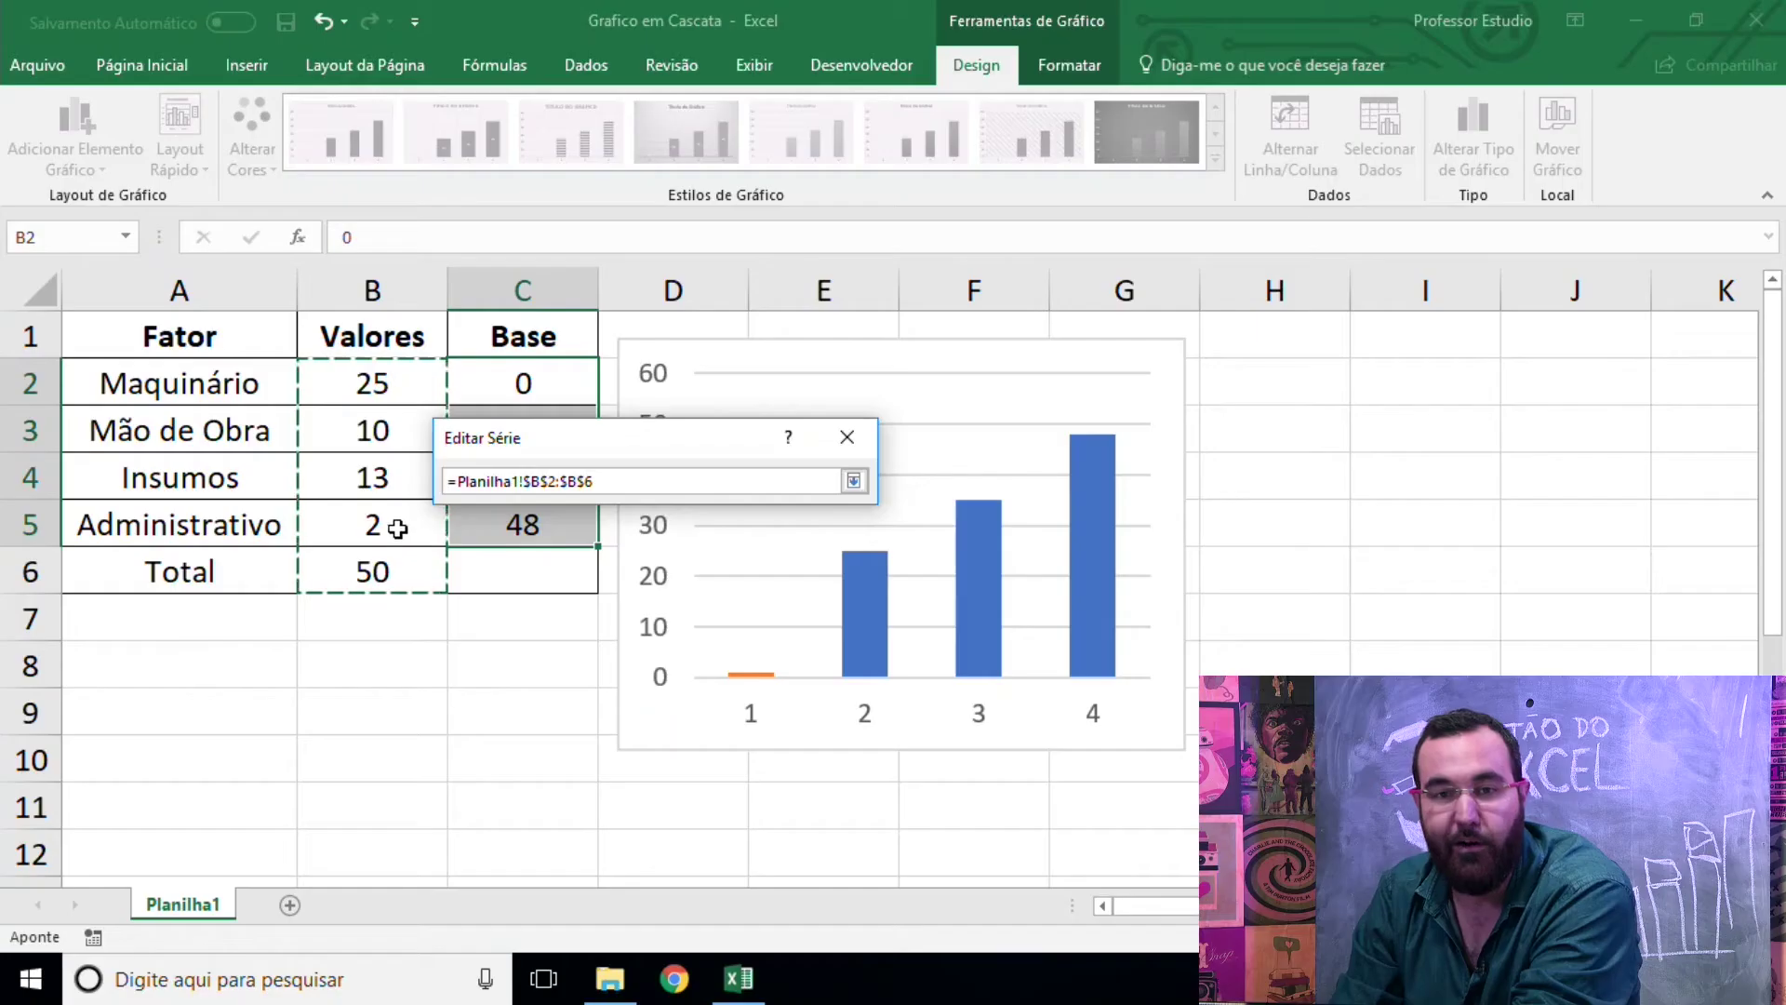
pyautogui.press('Return')
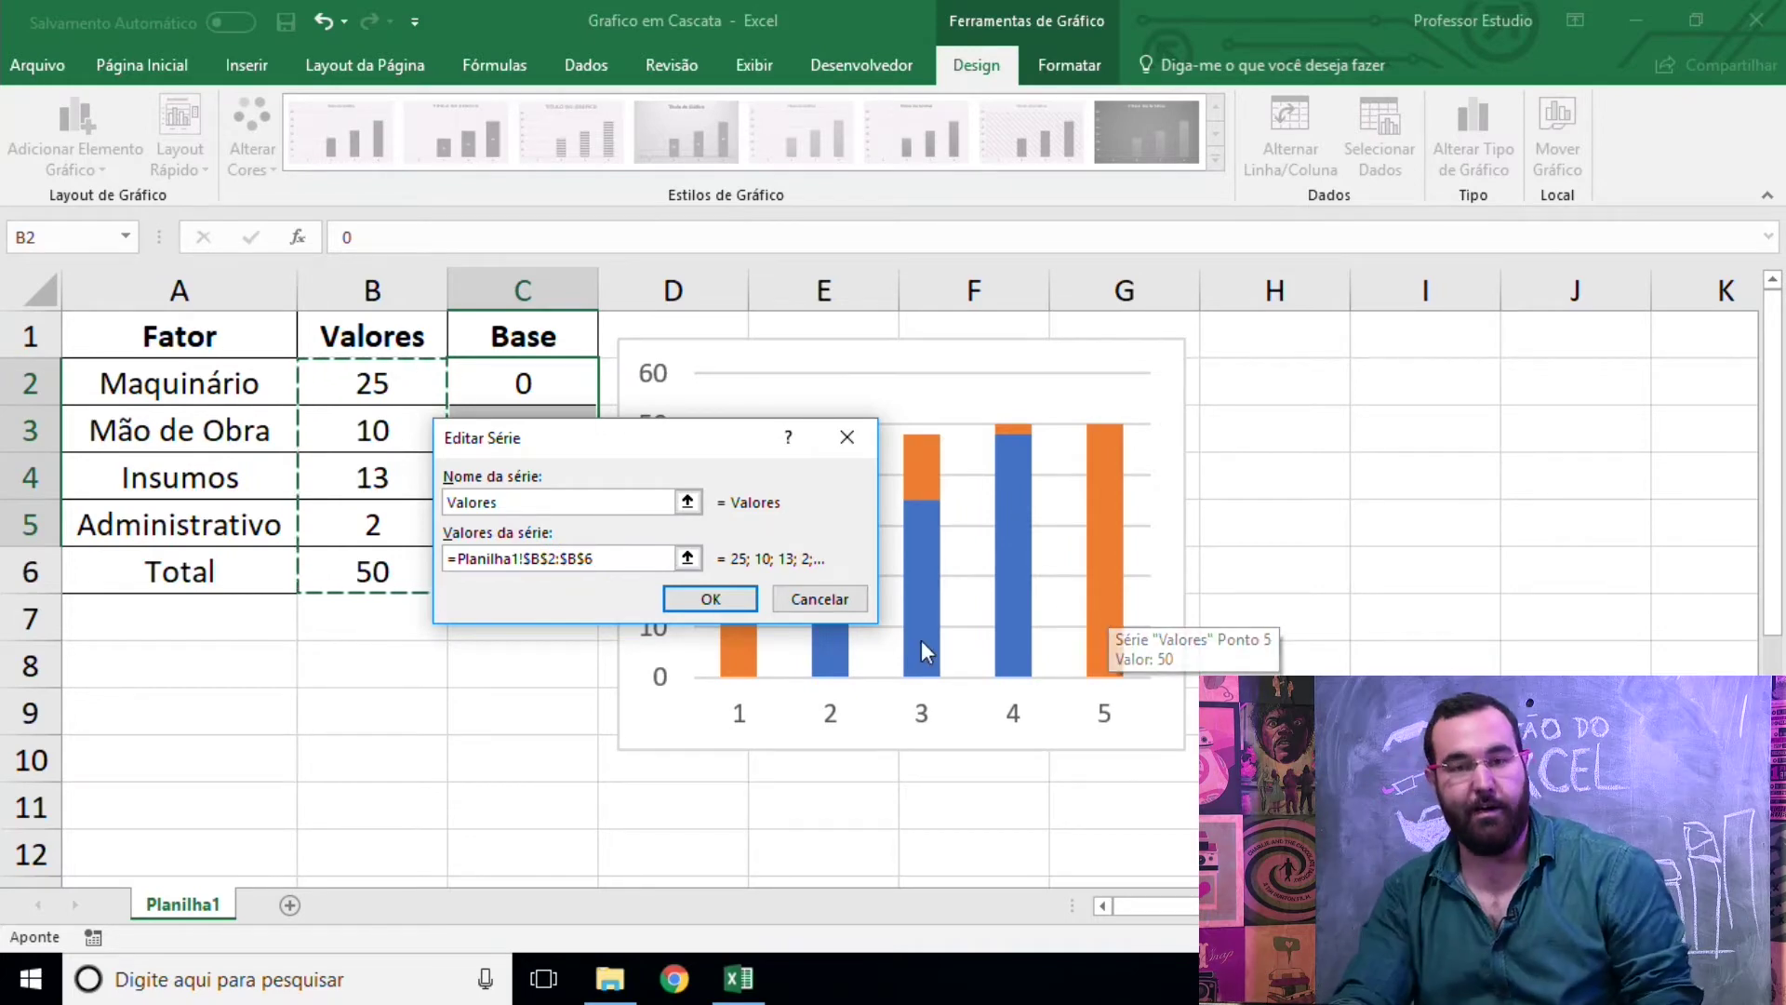
pyautogui.click(711, 599)
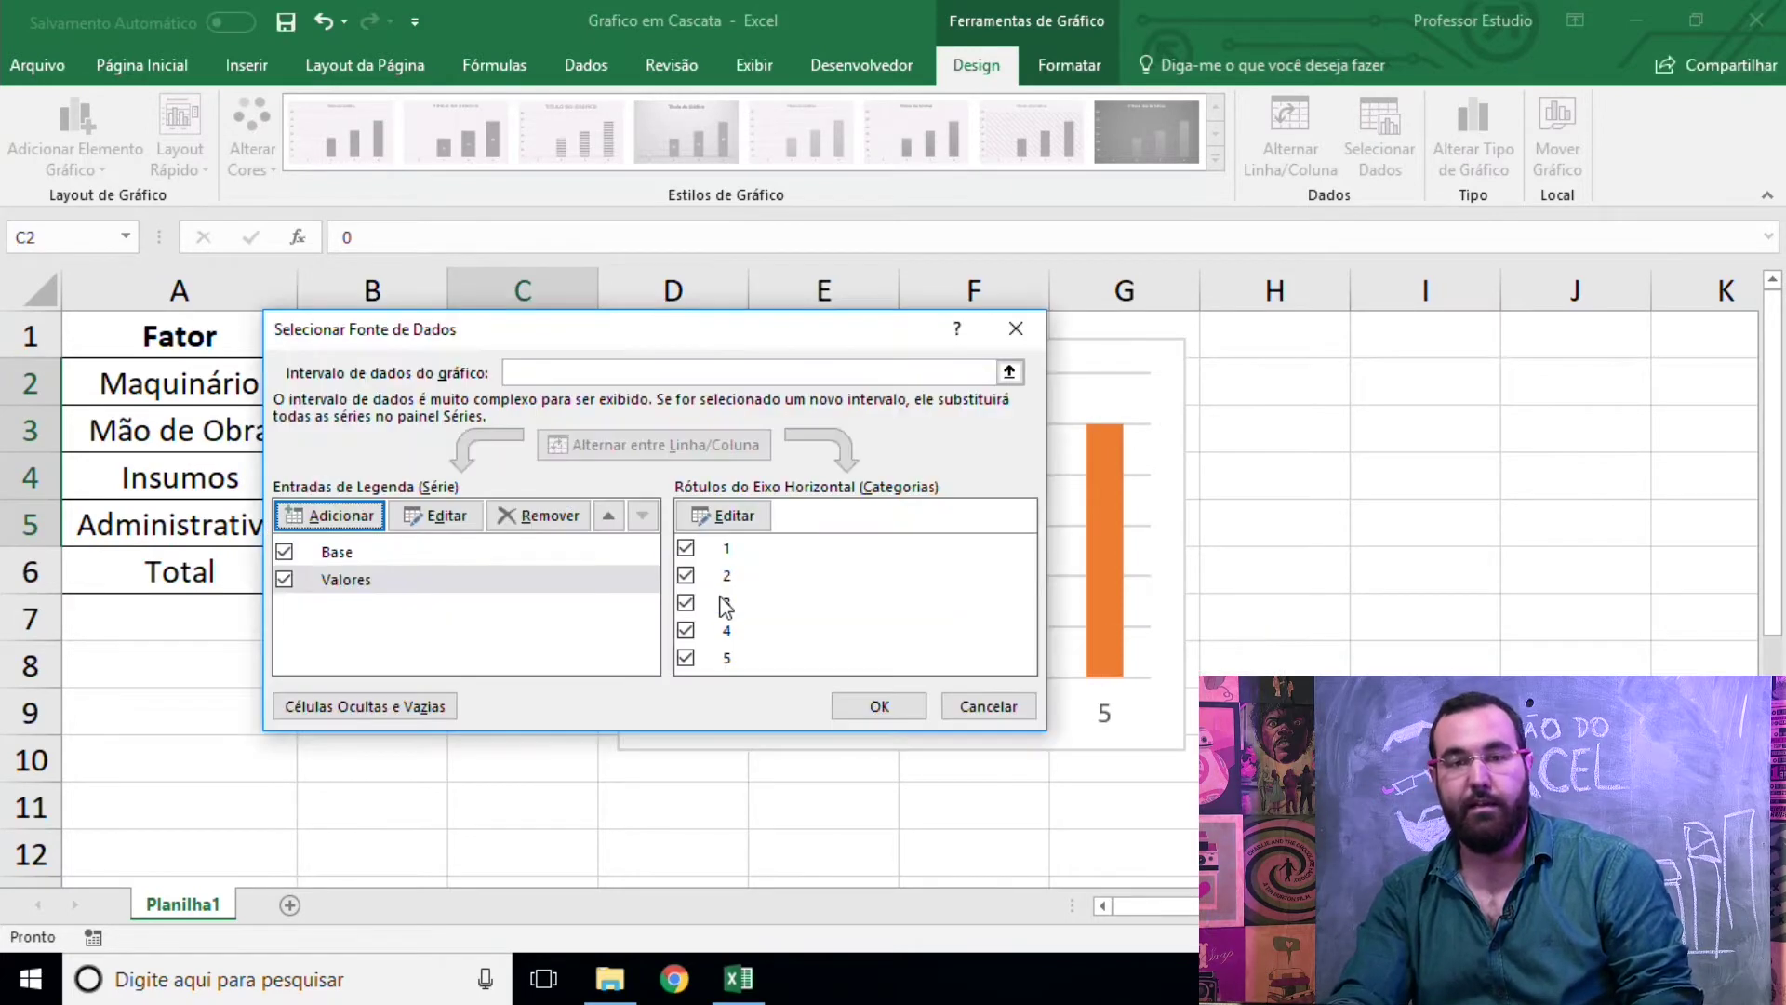
# Set the chart's horizontal axis labels to the factor names in A2:A6 and accept the data source changes.
pyautogui.click(731, 516)
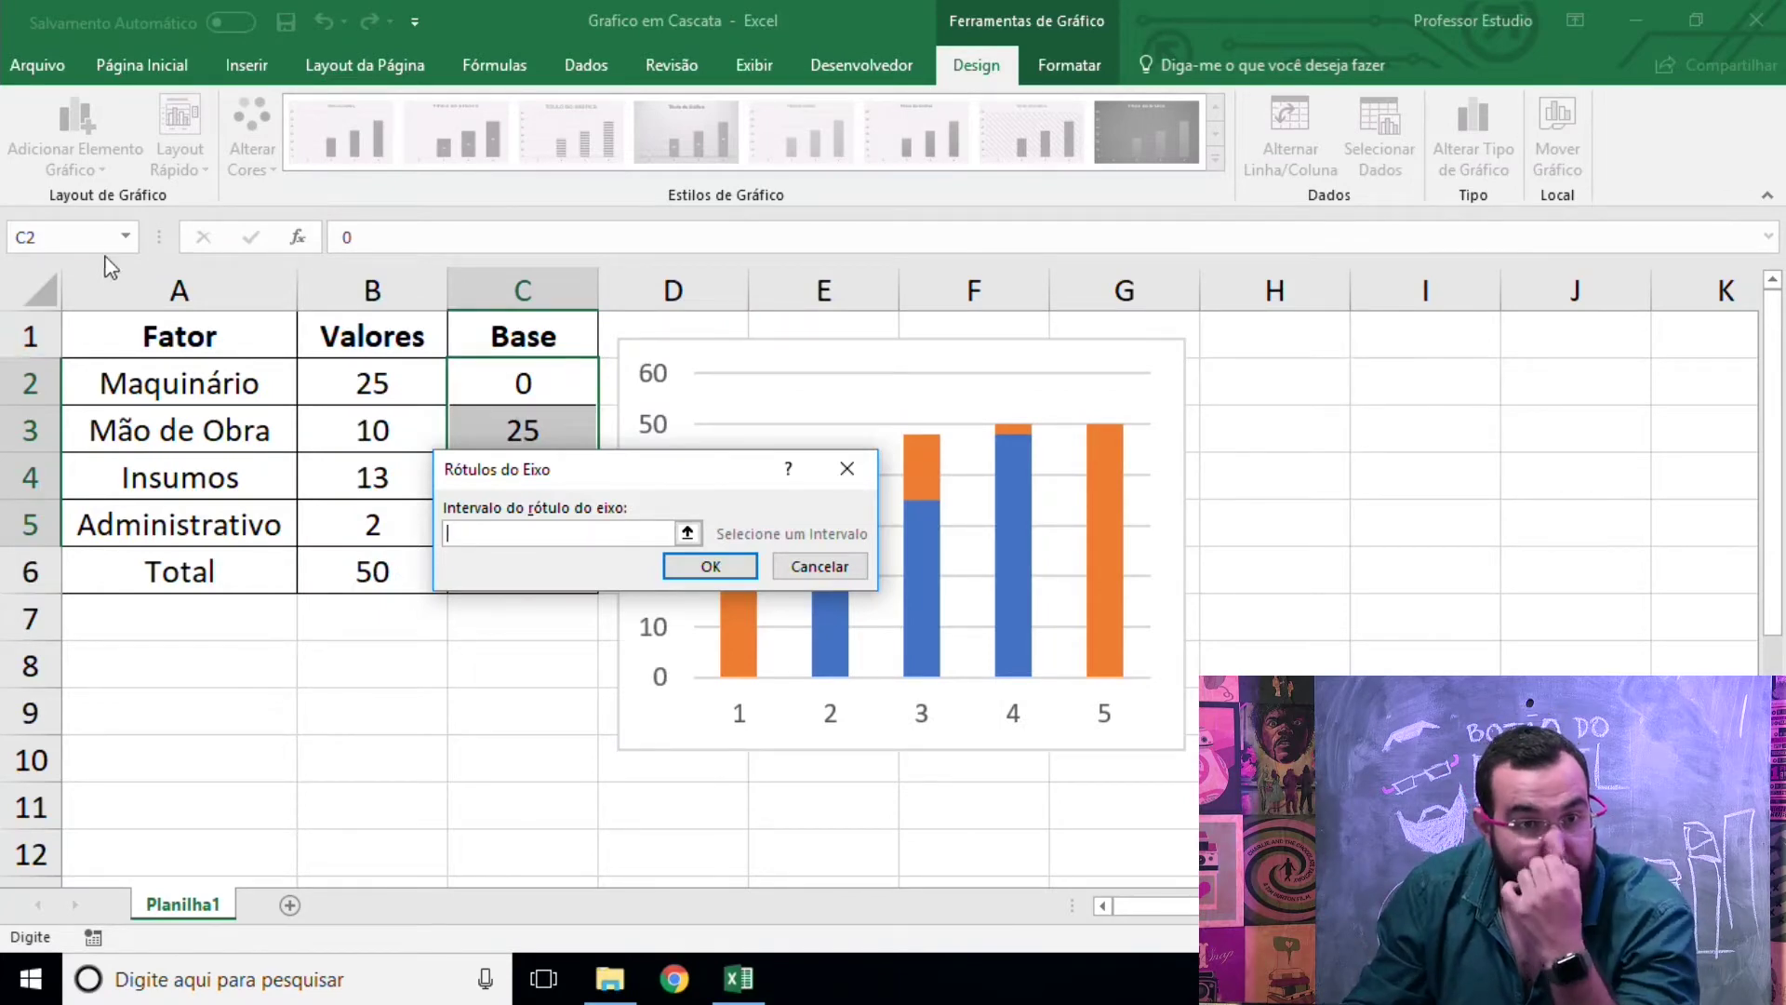
pyautogui.moveTo(216, 381); pyautogui.dragTo(244, 551)
pyautogui.press('Return')
pyautogui.press('Return')
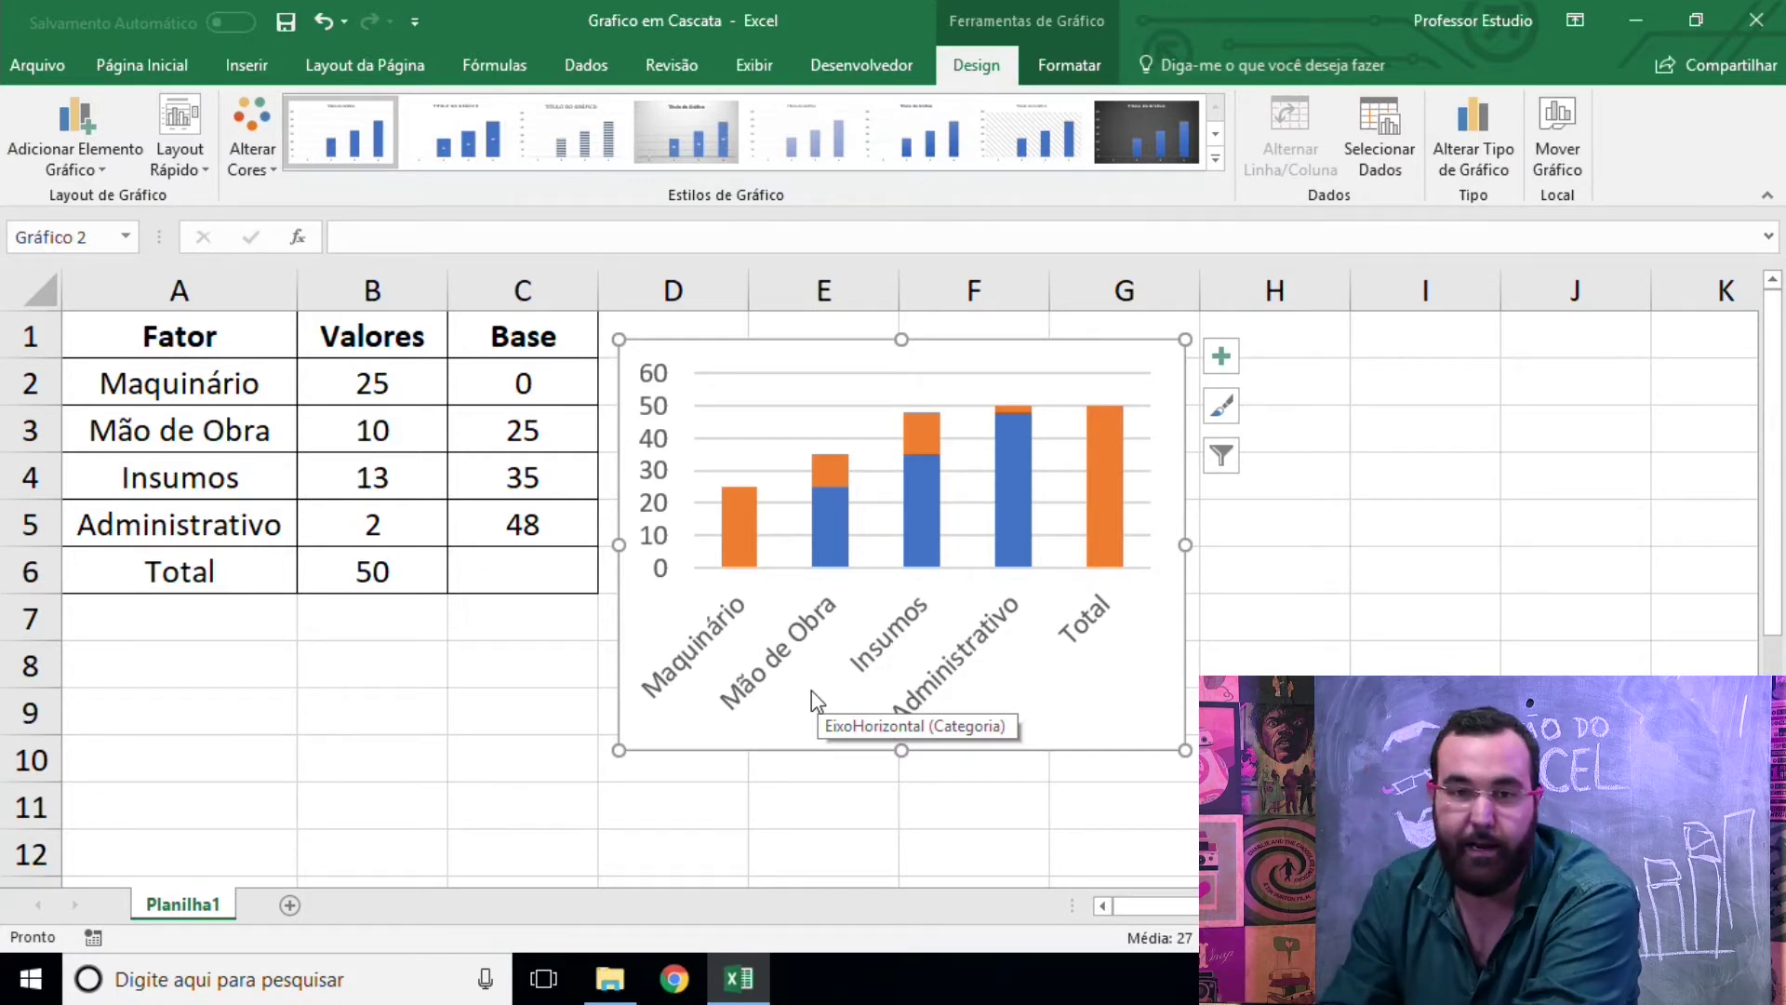
# Give the Base series no fill and move the chart away from the table so it starts in column H.
pyautogui.click(927, 469)
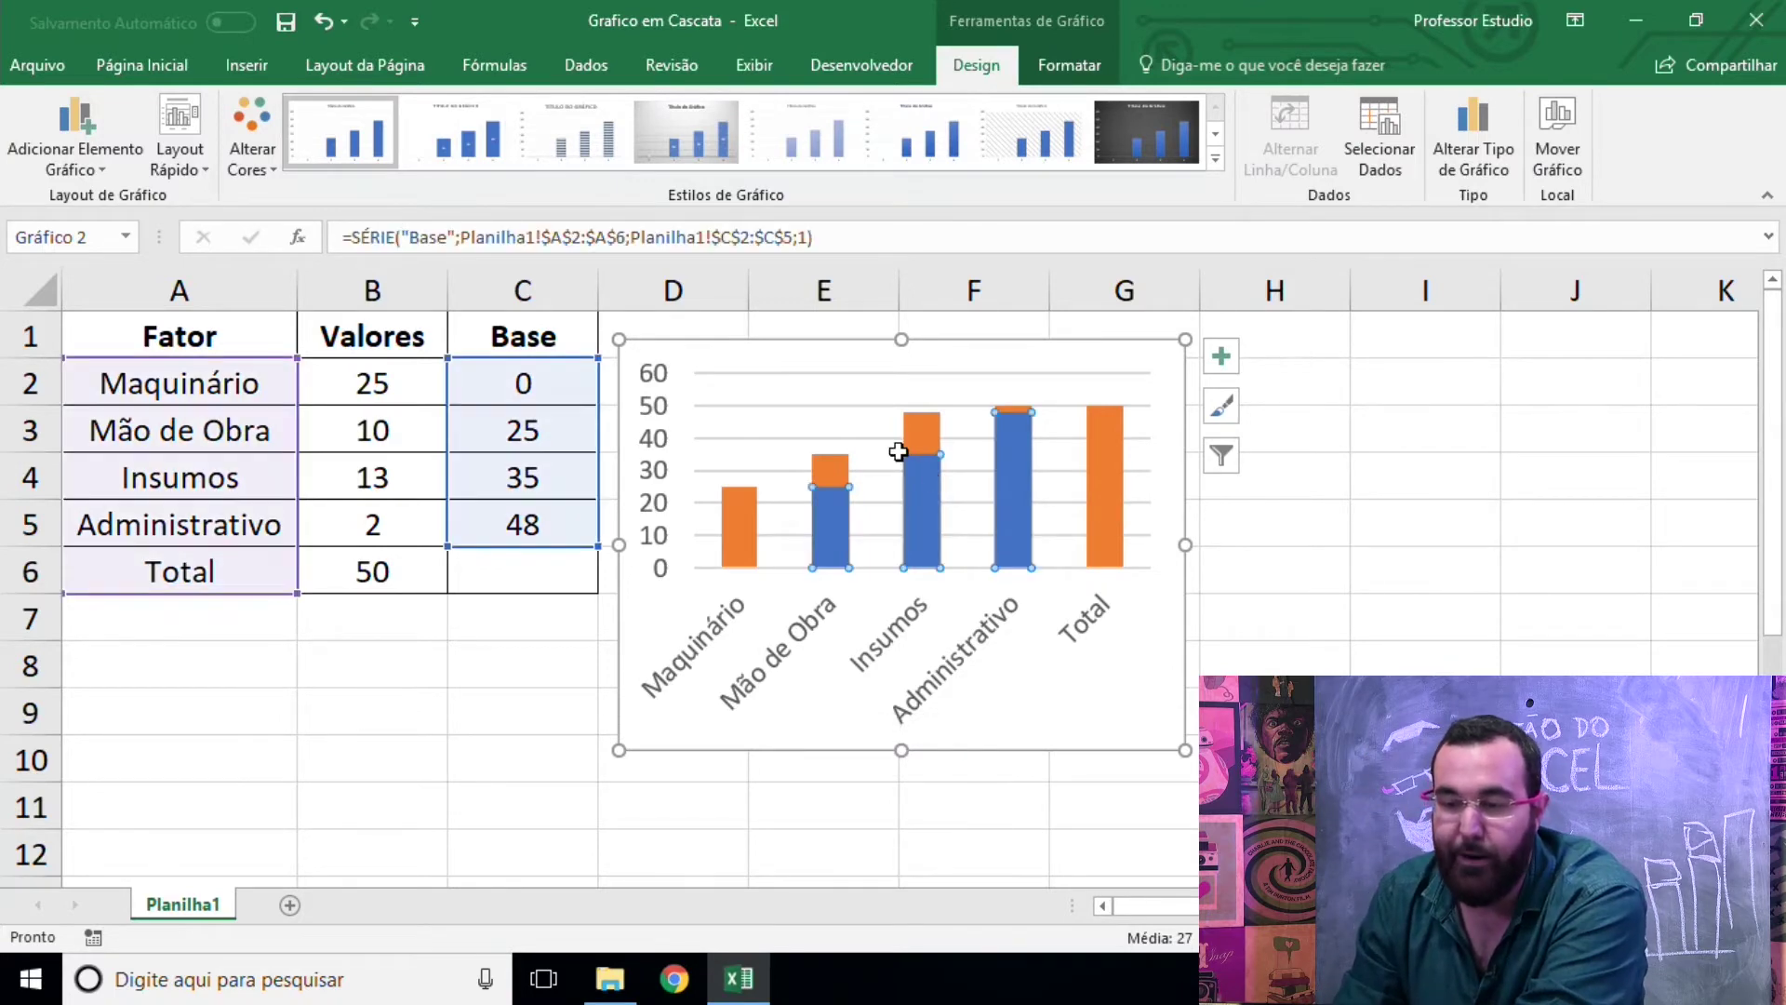
pyautogui.click(1063, 64)
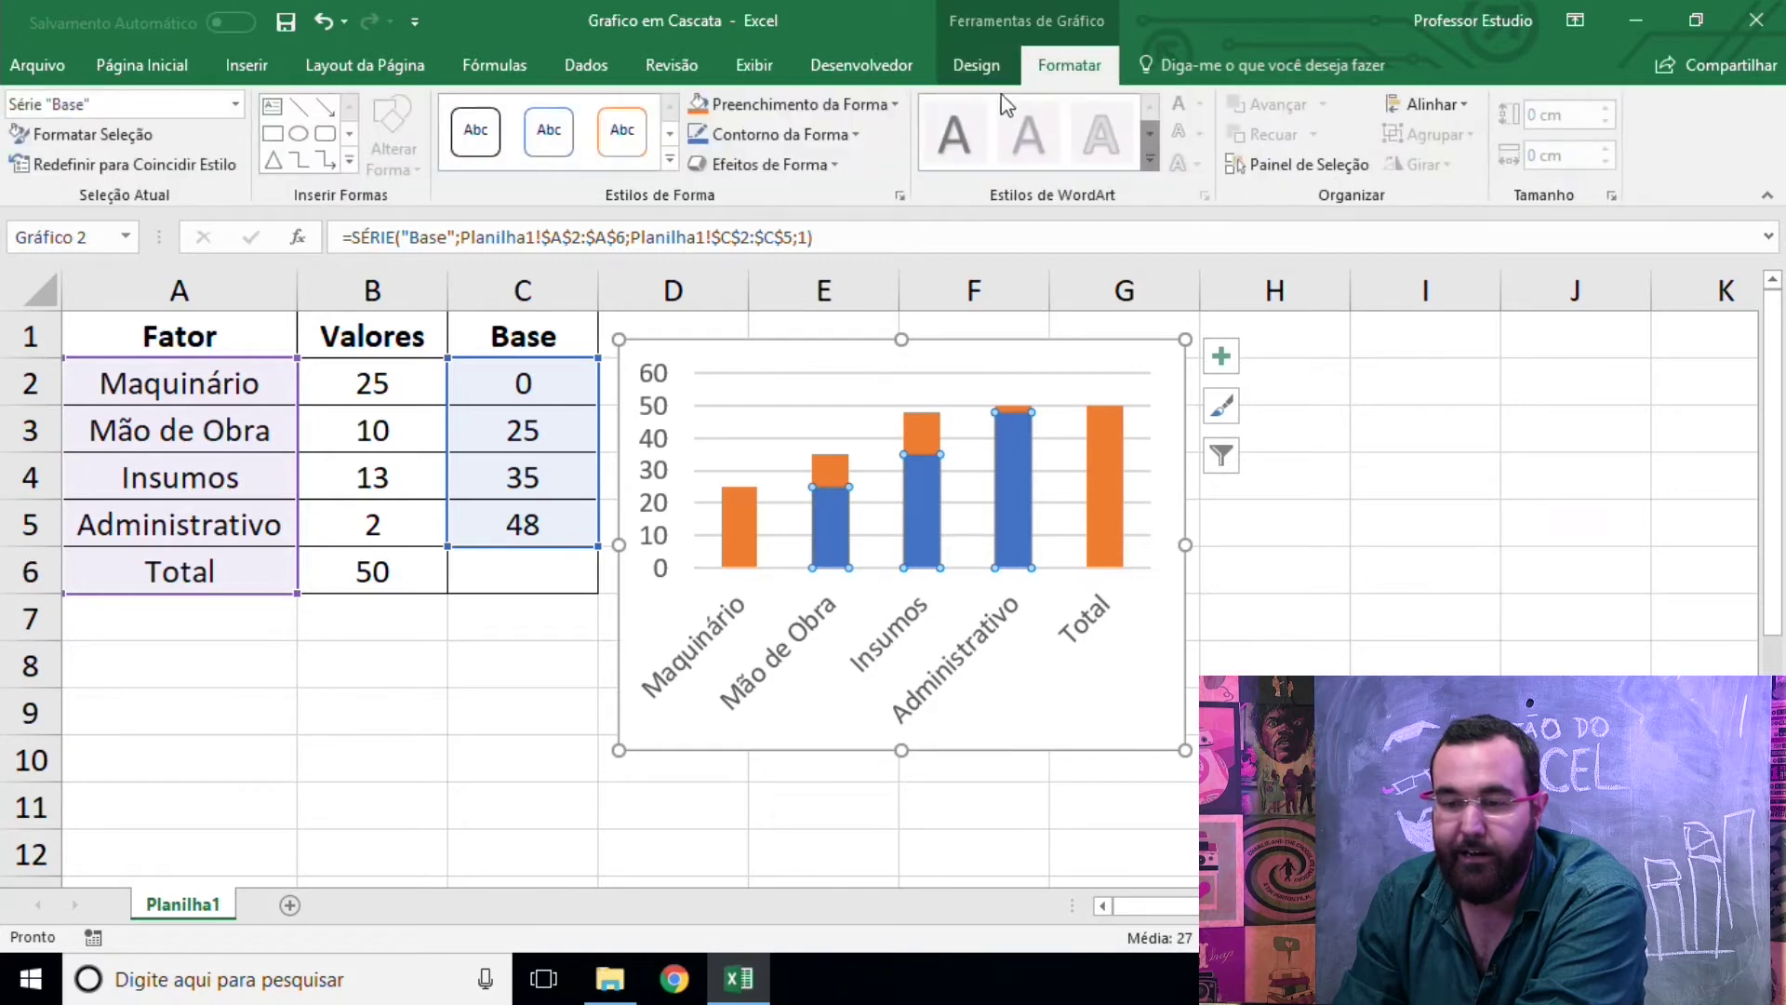
pyautogui.click(837, 105)
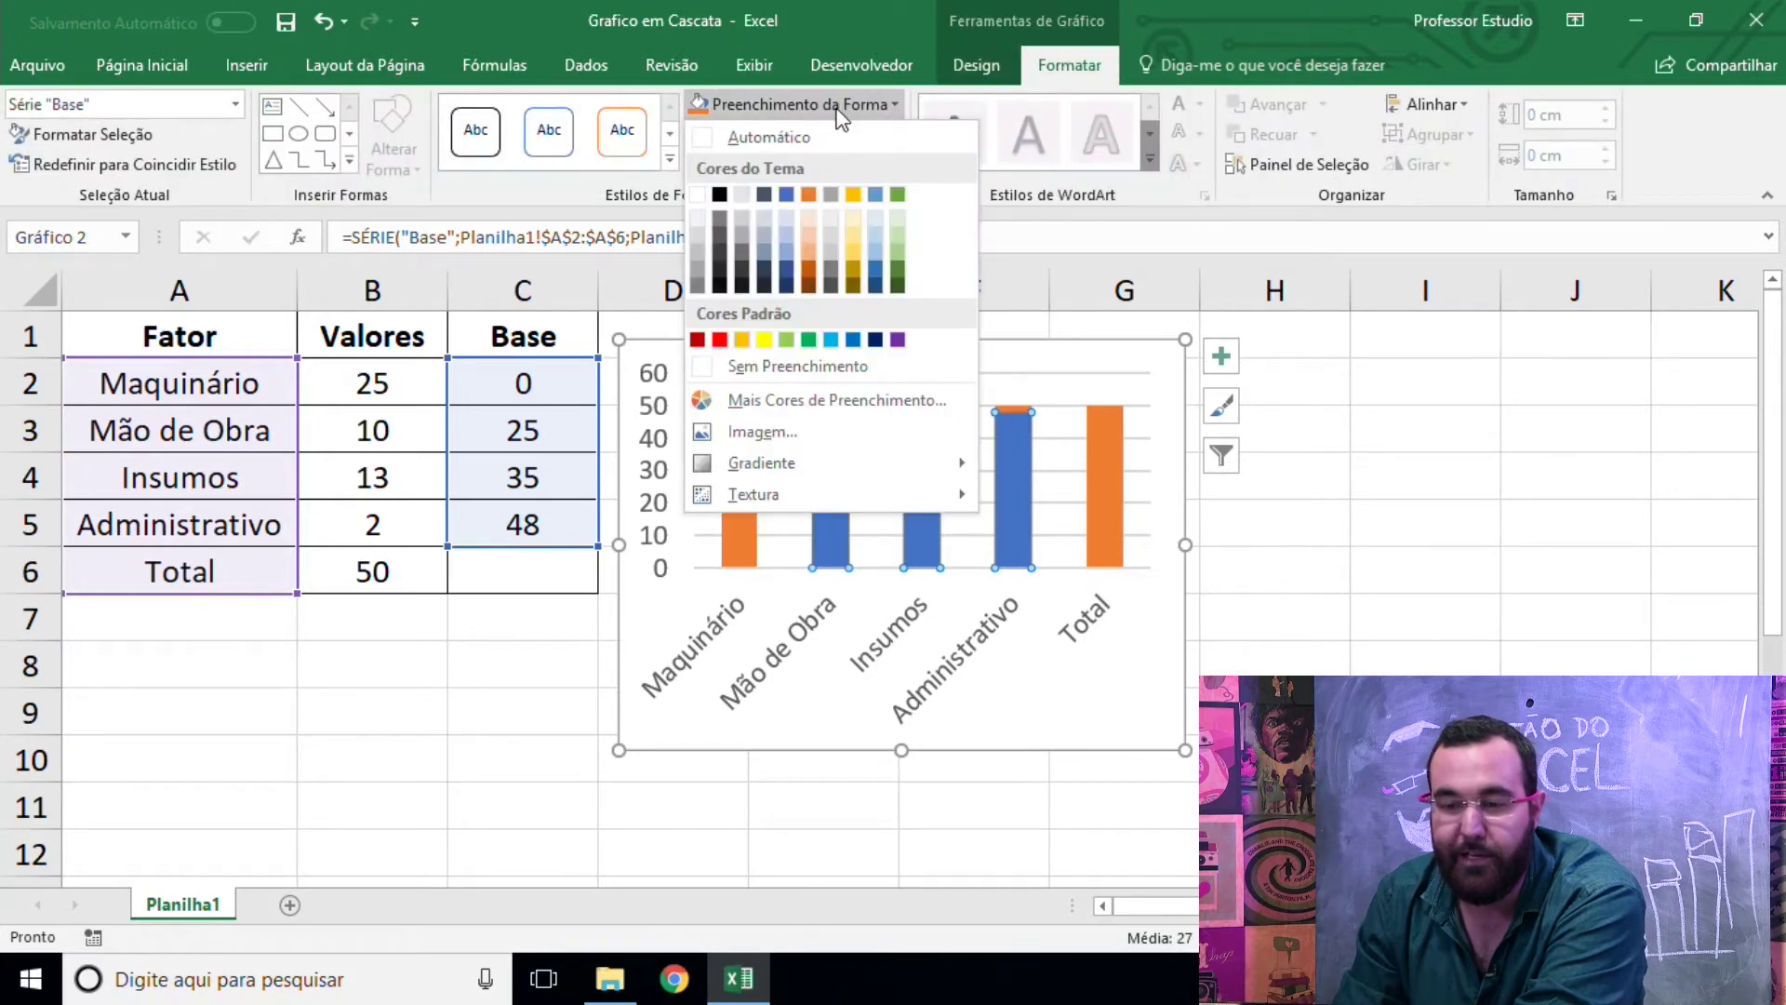
pyautogui.click(769, 365)
pyautogui.click(1426, 492)
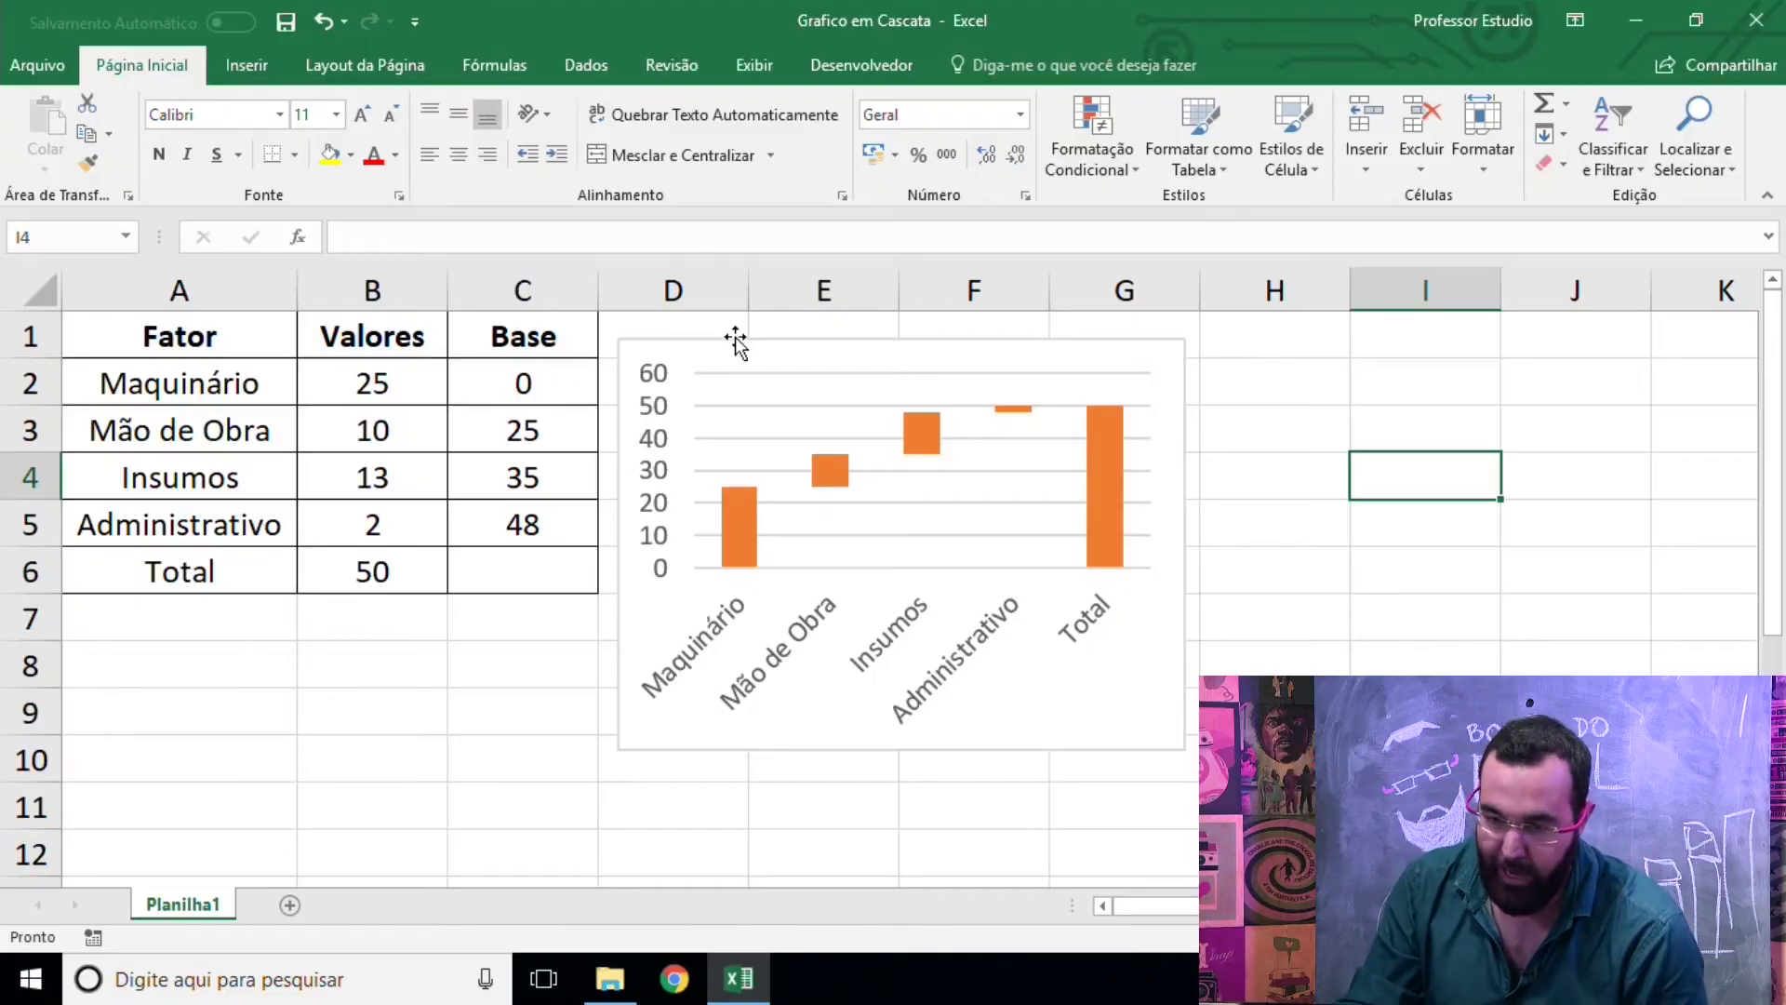
pyautogui.moveTo(735, 342); pyautogui.dragTo(1322, 374)
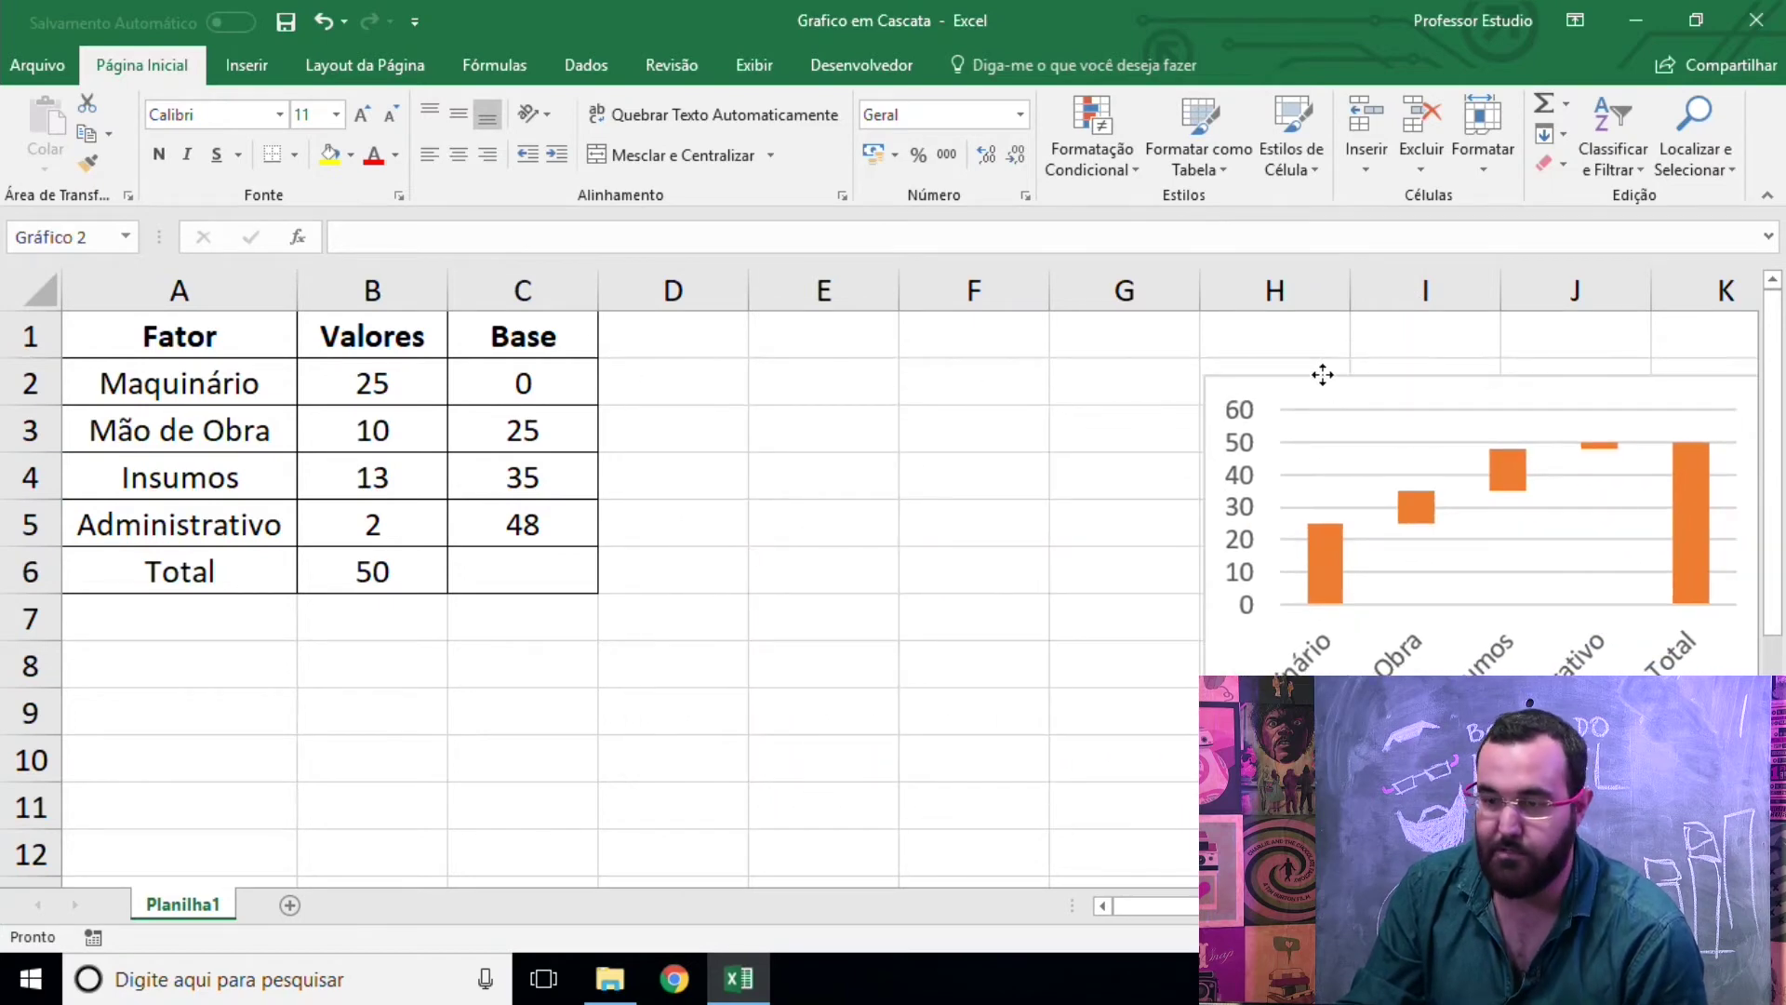
pyautogui.click(879, 416)
# Insert a waterfall (Cascata) chart of the values B2:B6 and resize it to fit beside the table in columns D to G.
pyautogui.moveTo(426, 582); pyautogui.dragTo(400, 397)
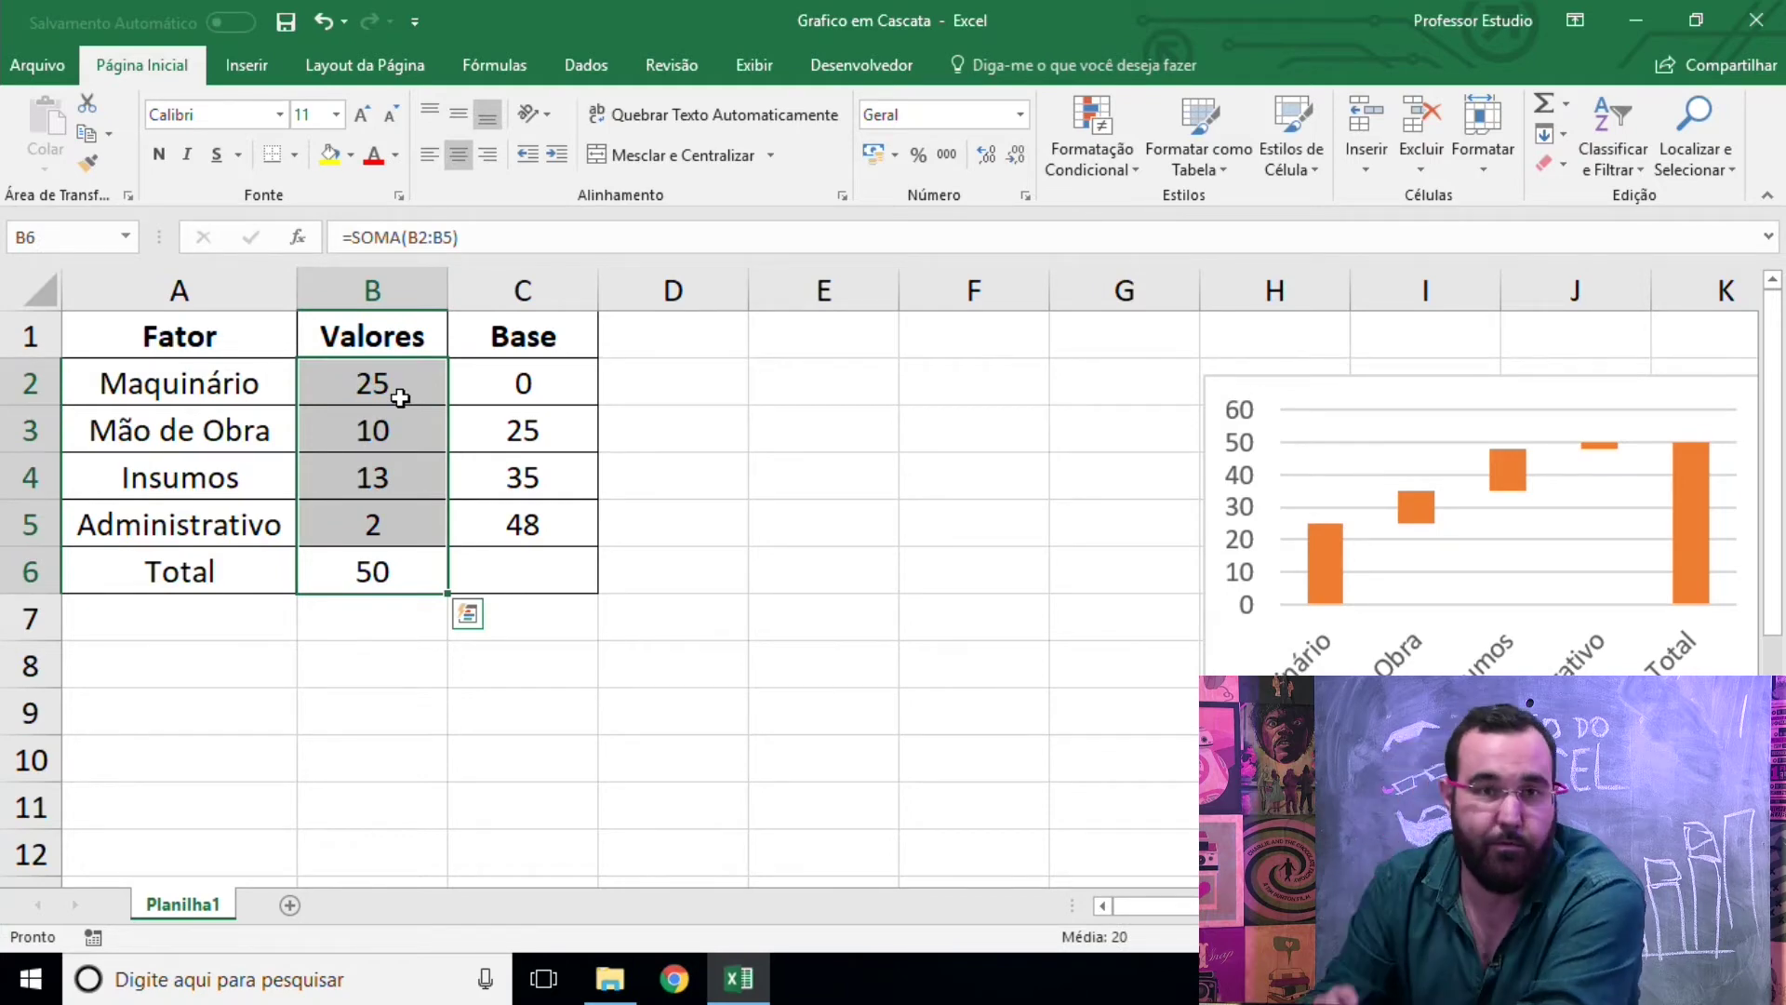
pyautogui.click(253, 72)
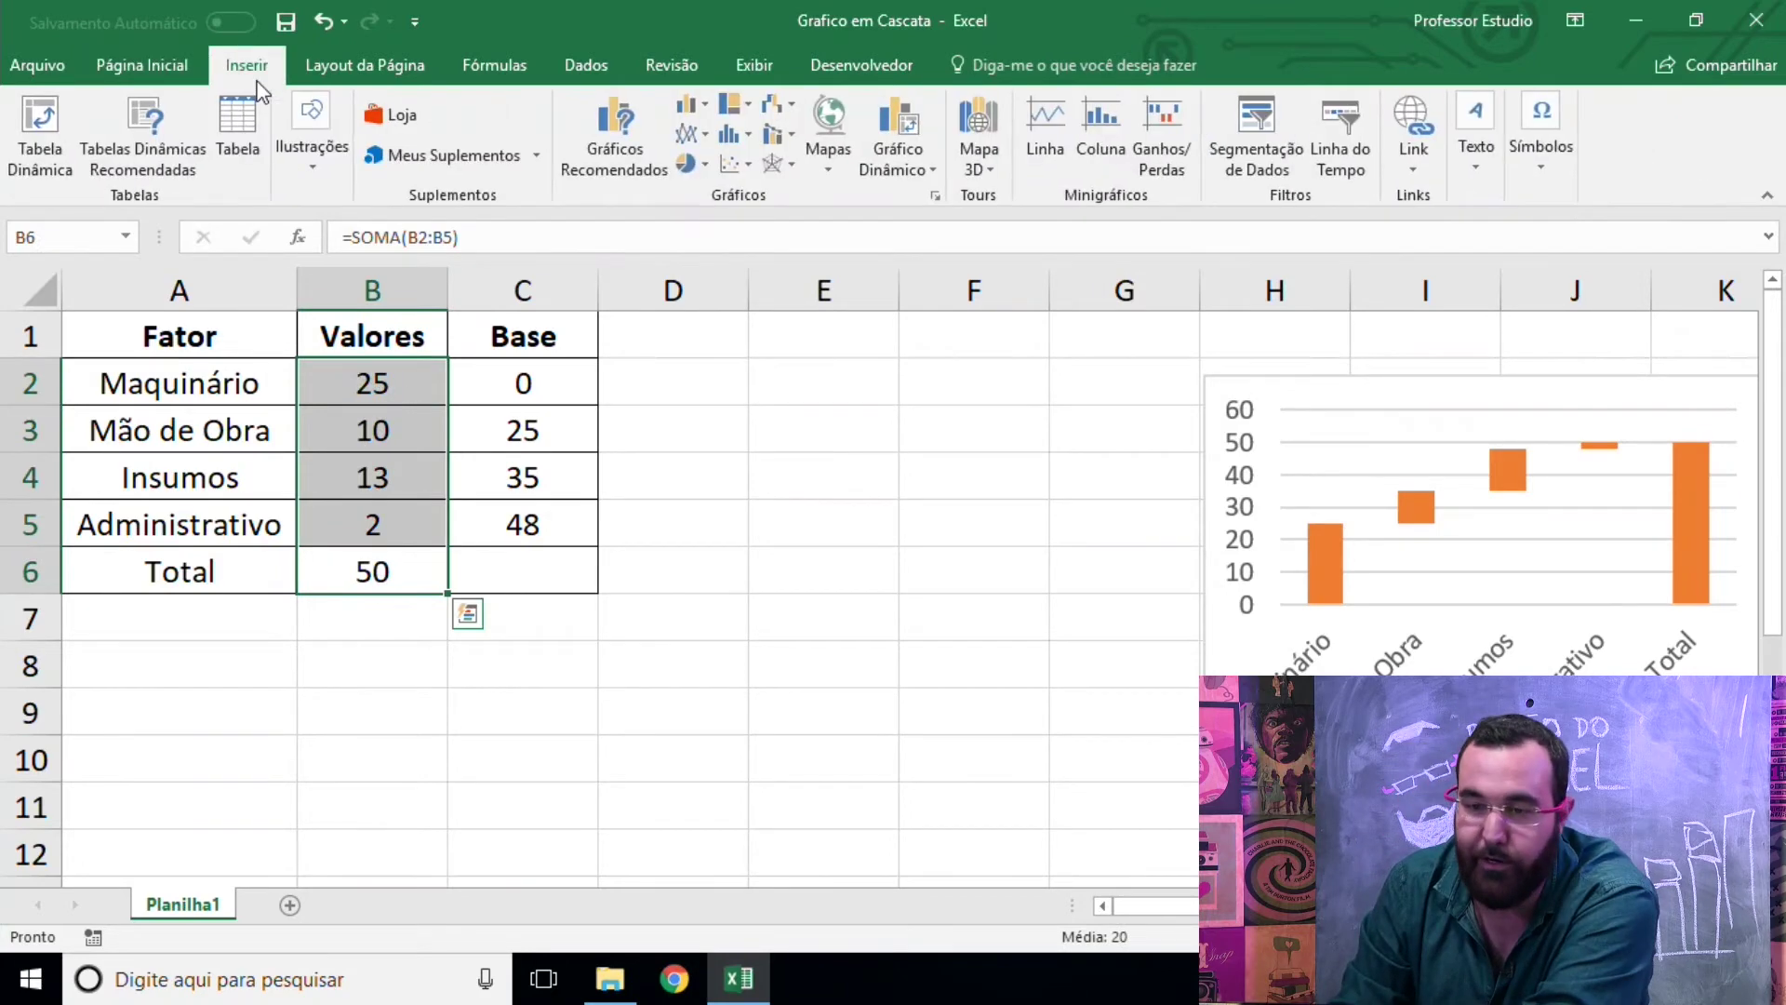
pyautogui.click(778, 98)
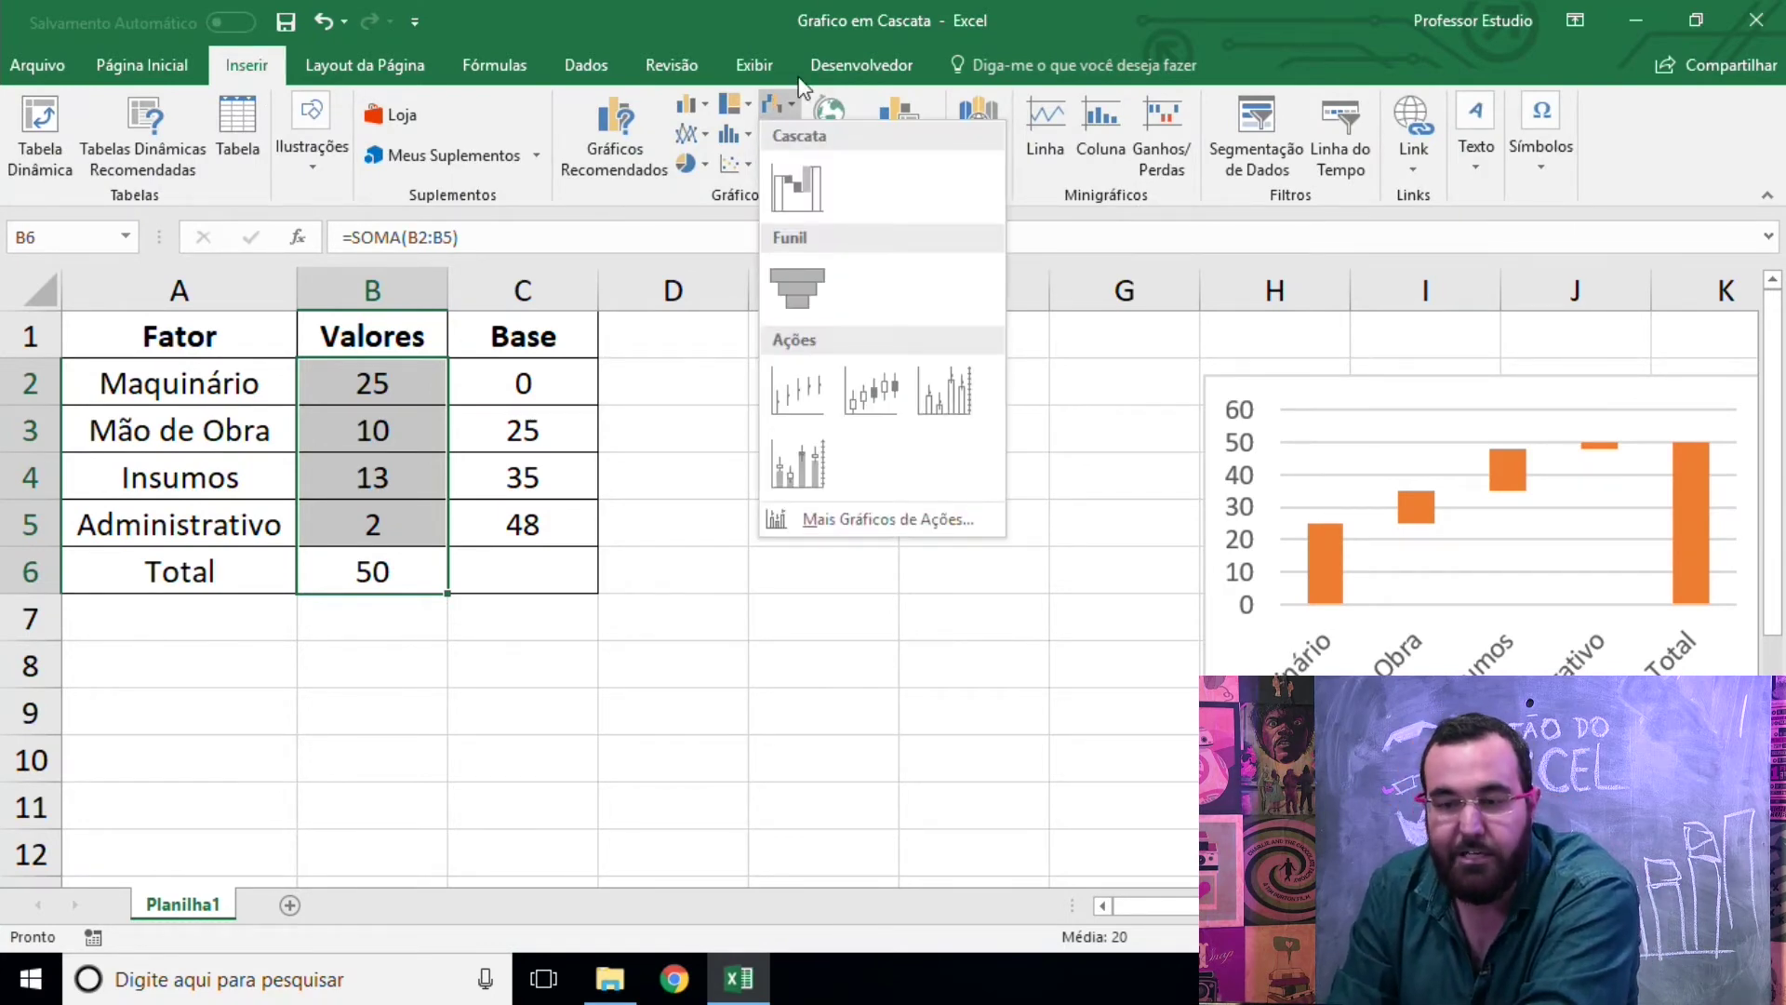
pyautogui.click(803, 185)
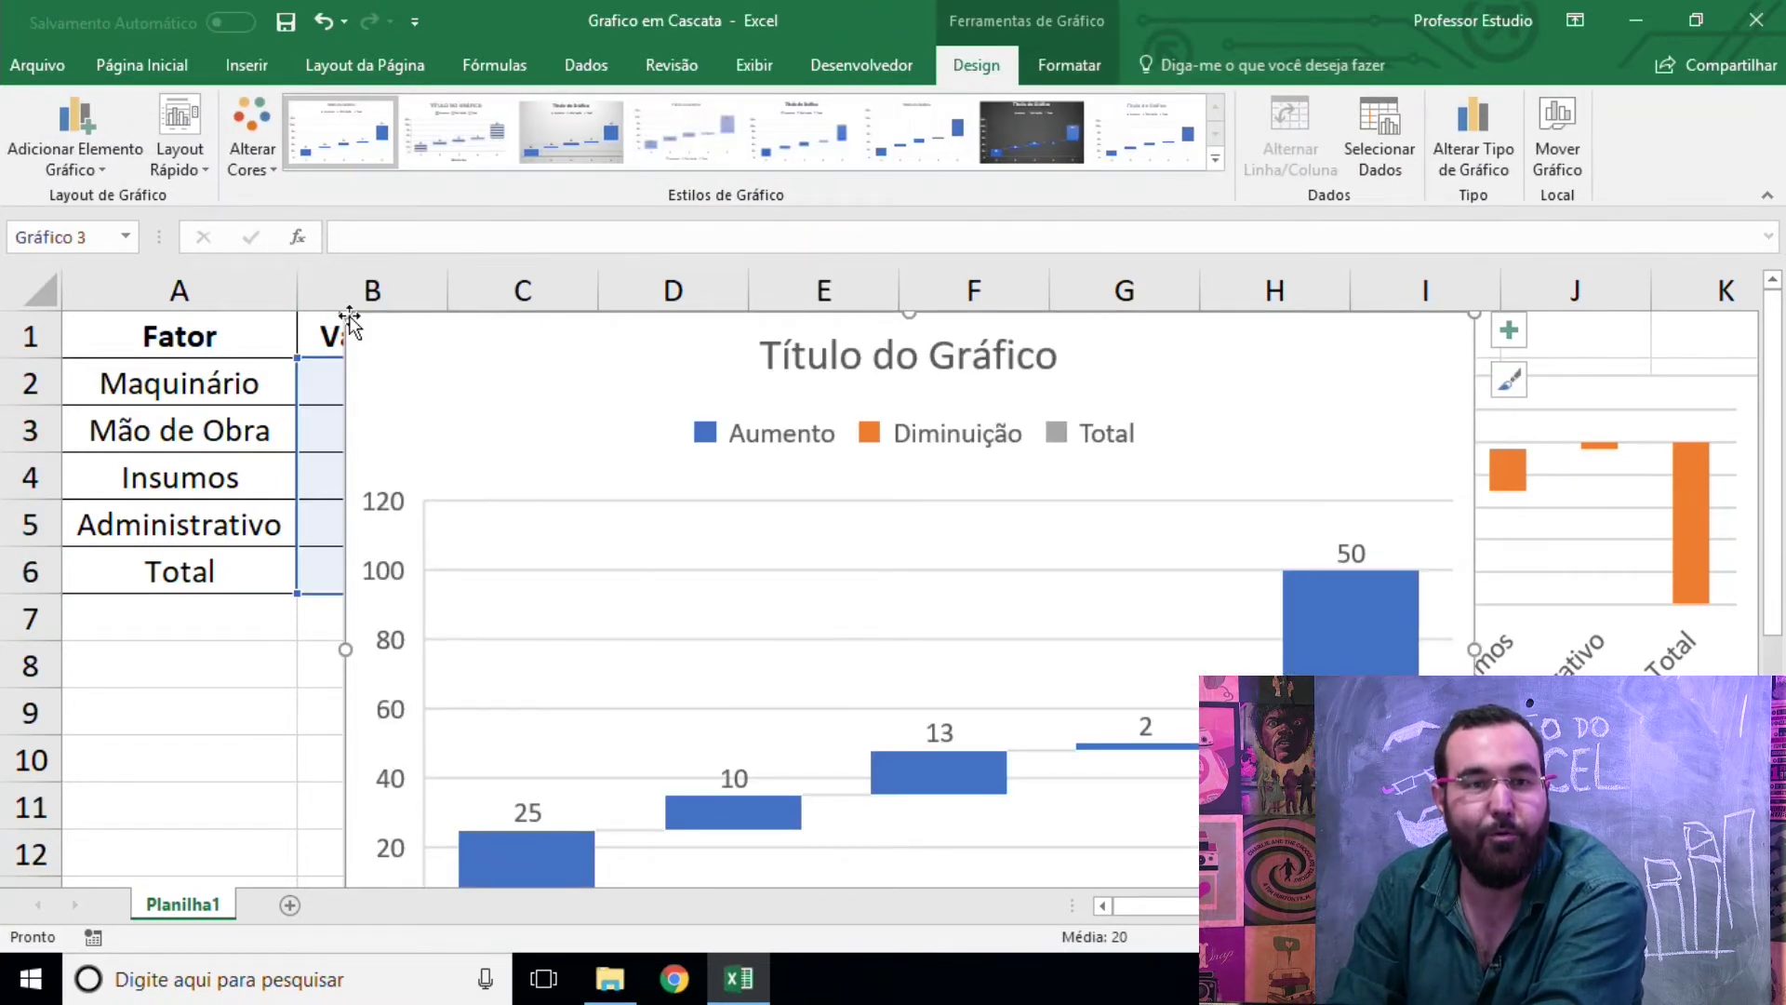
pyautogui.moveTo(341, 319); pyautogui.dragTo(713, 354)
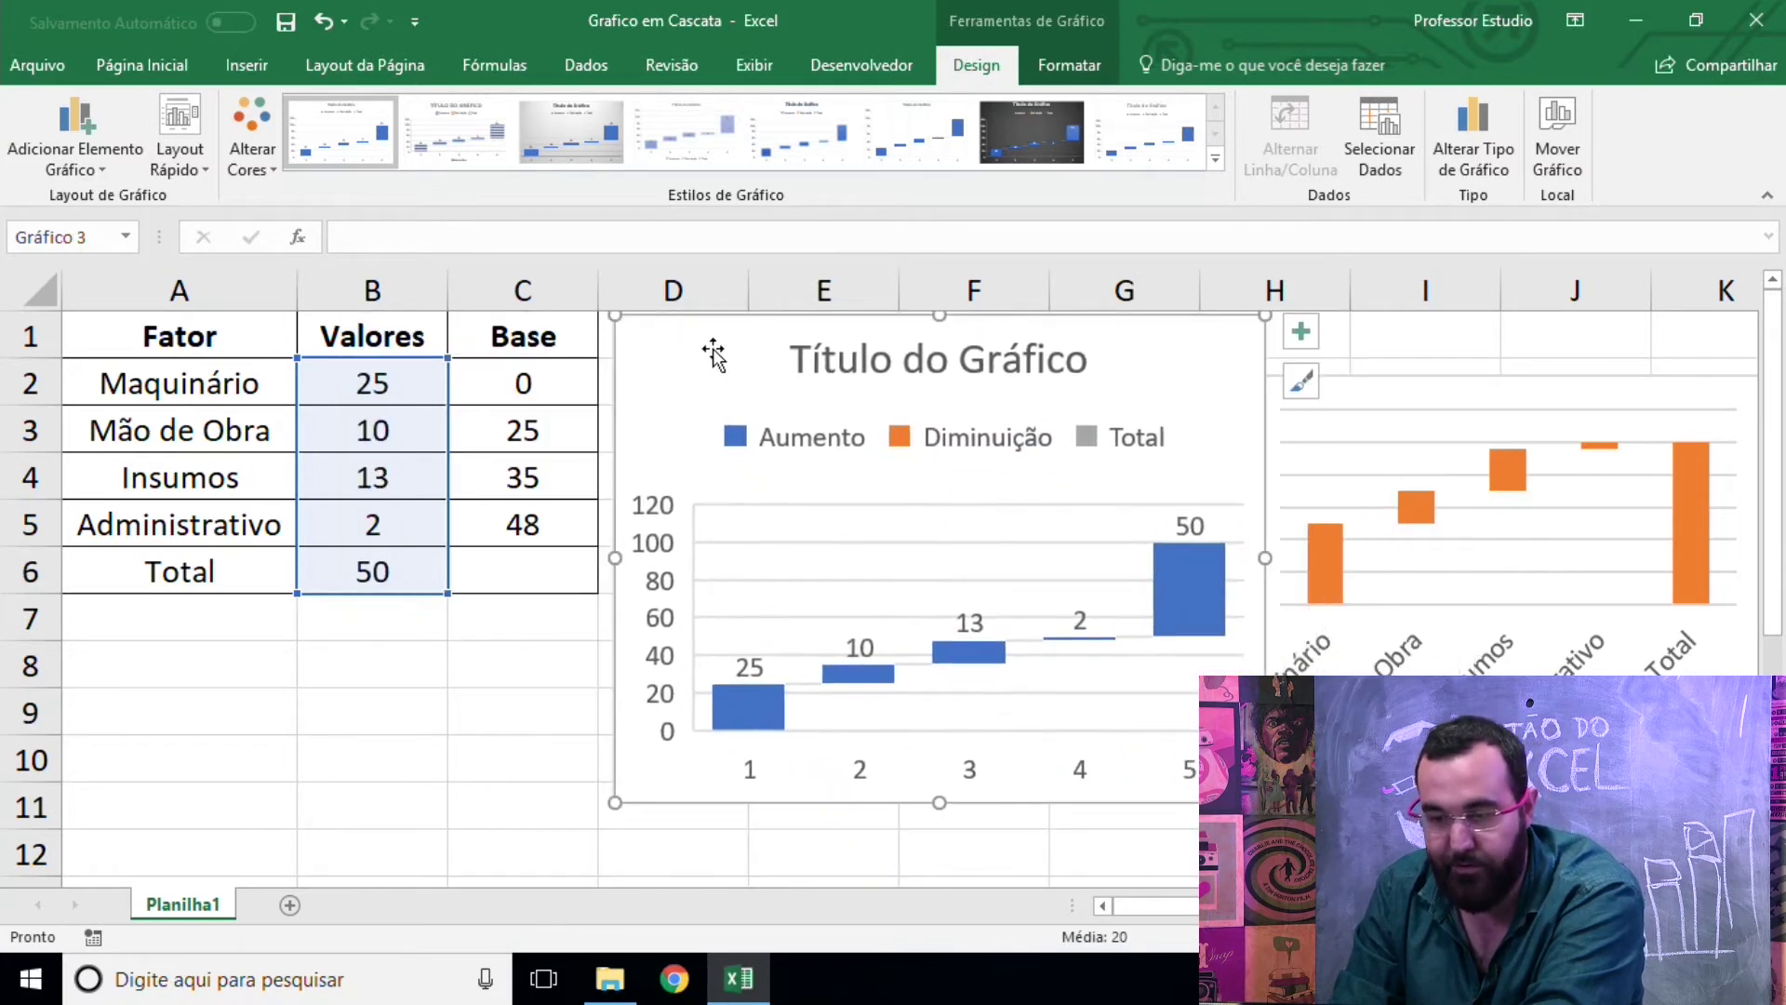
pyautogui.moveTo(1265, 558); pyautogui.dragTo(1181, 554)
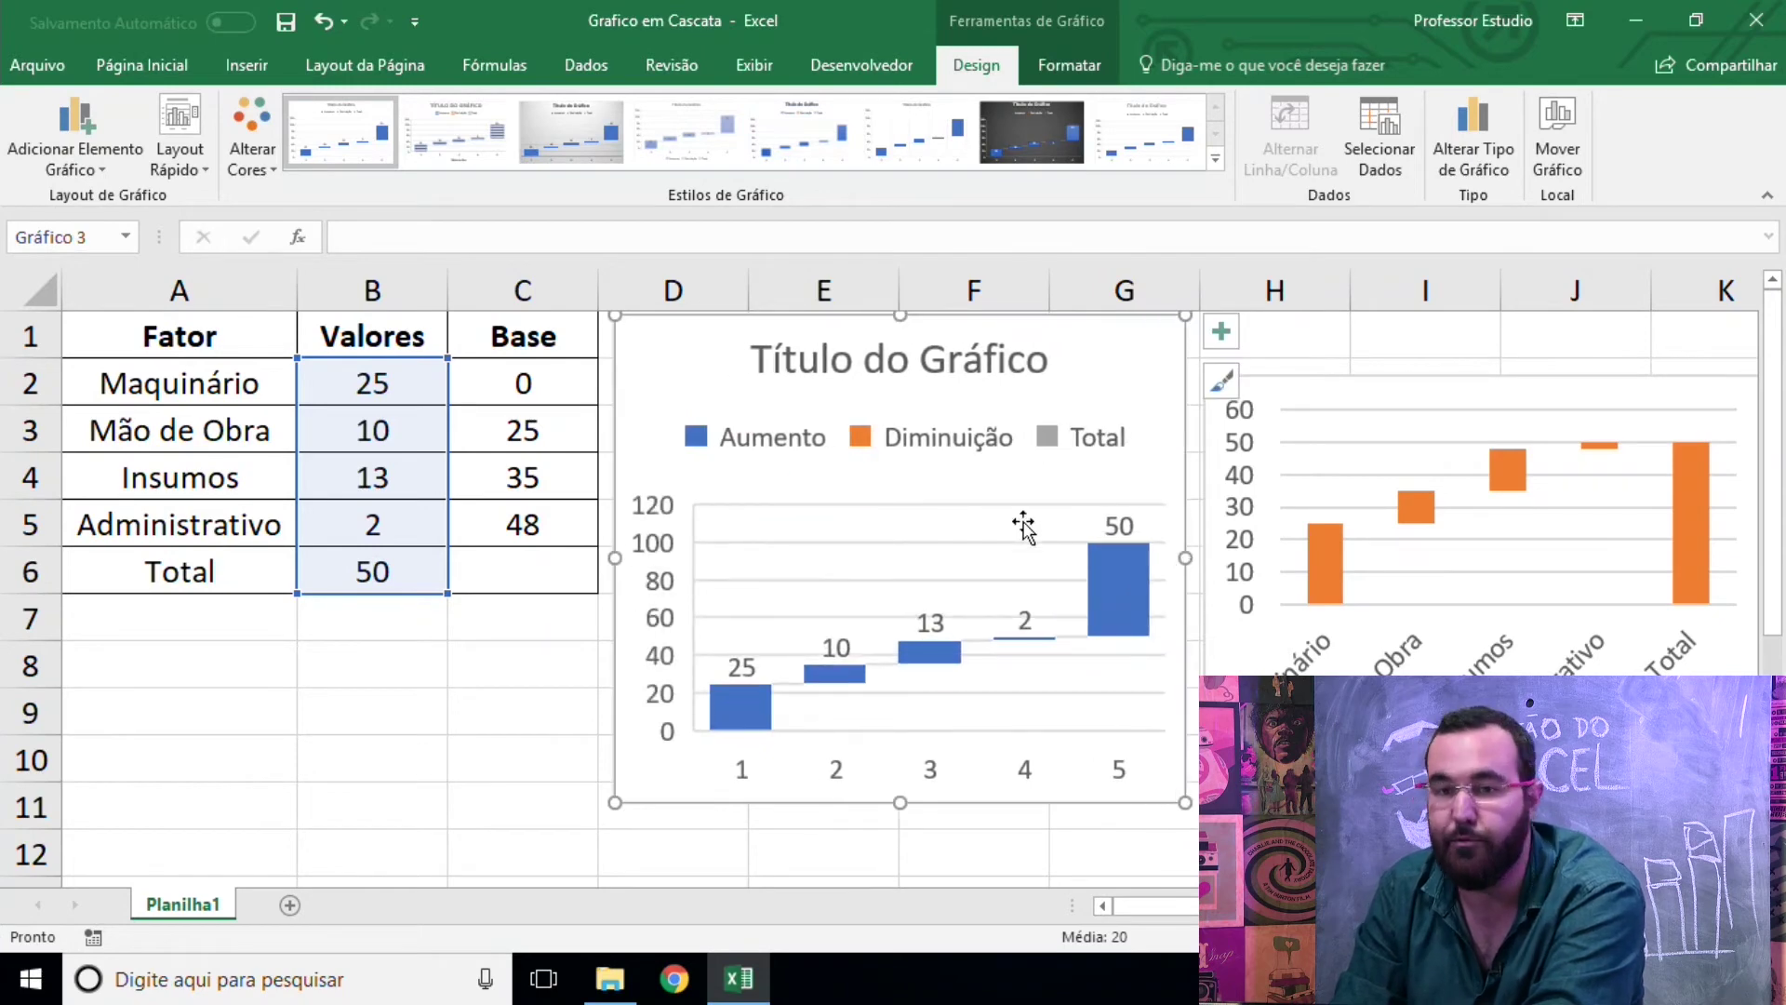
# Define the fifth data point of the waterfall chart as a total and deselect the chart.
pyautogui.moveTo(1127, 558)
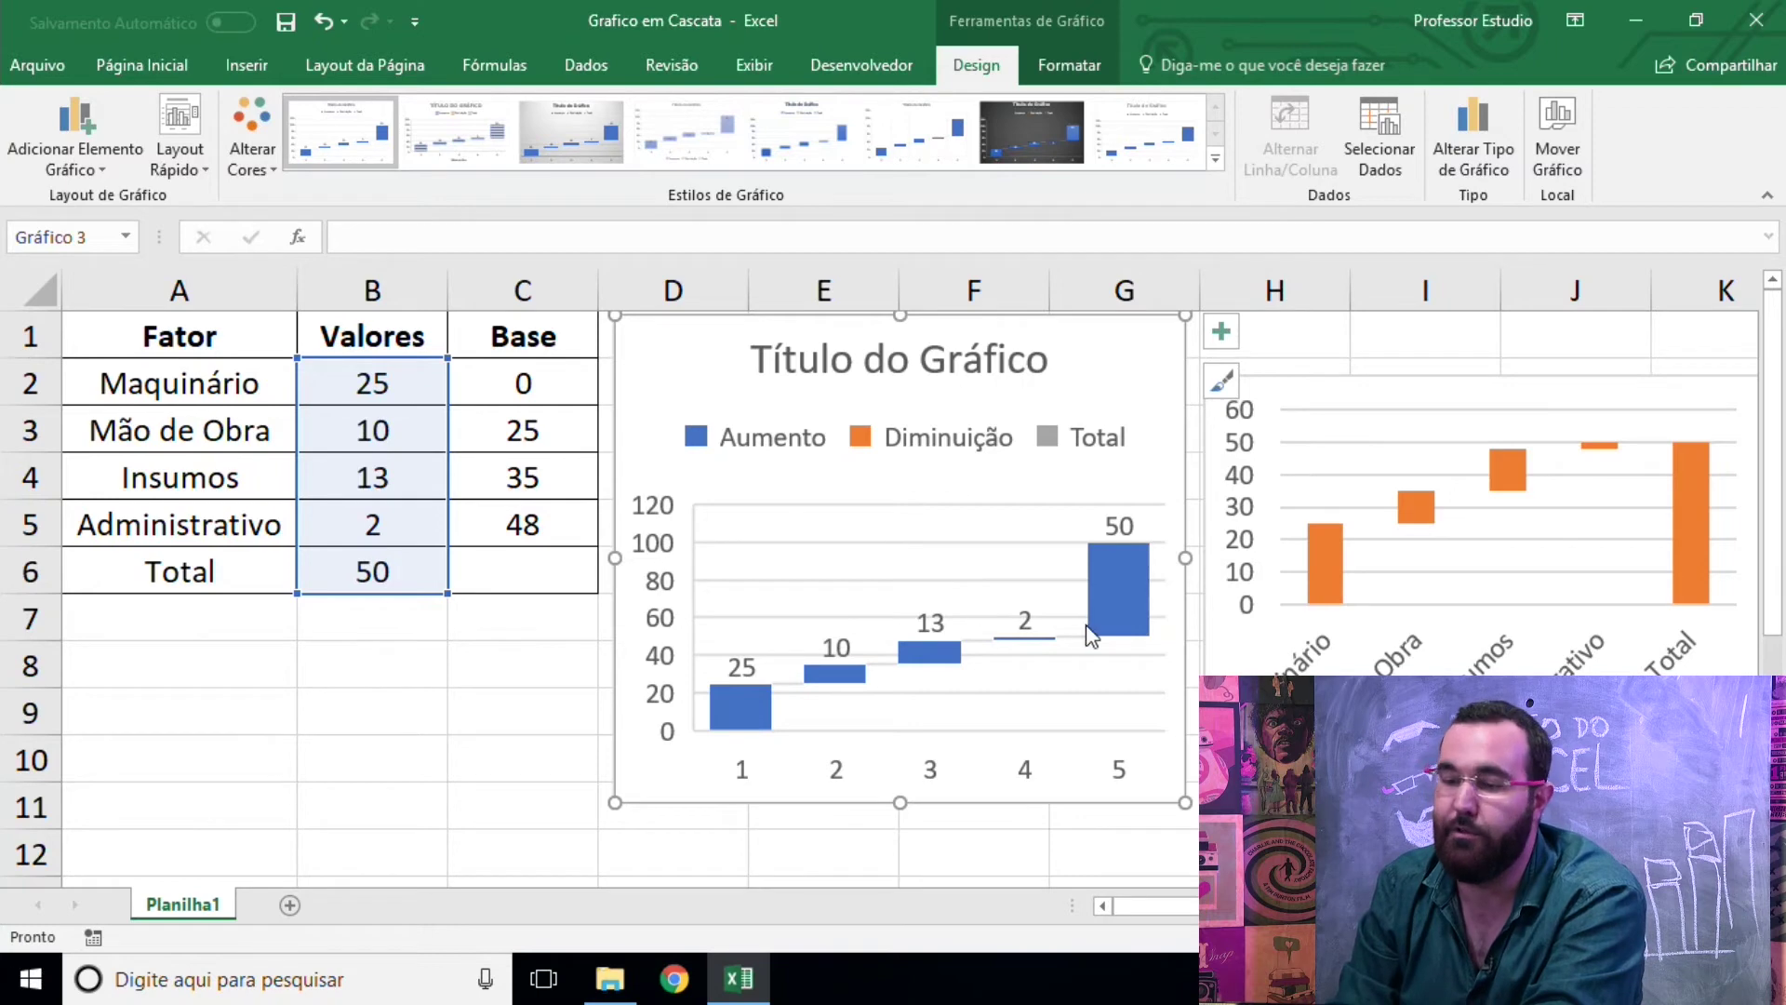
pyautogui.click(1114, 560)
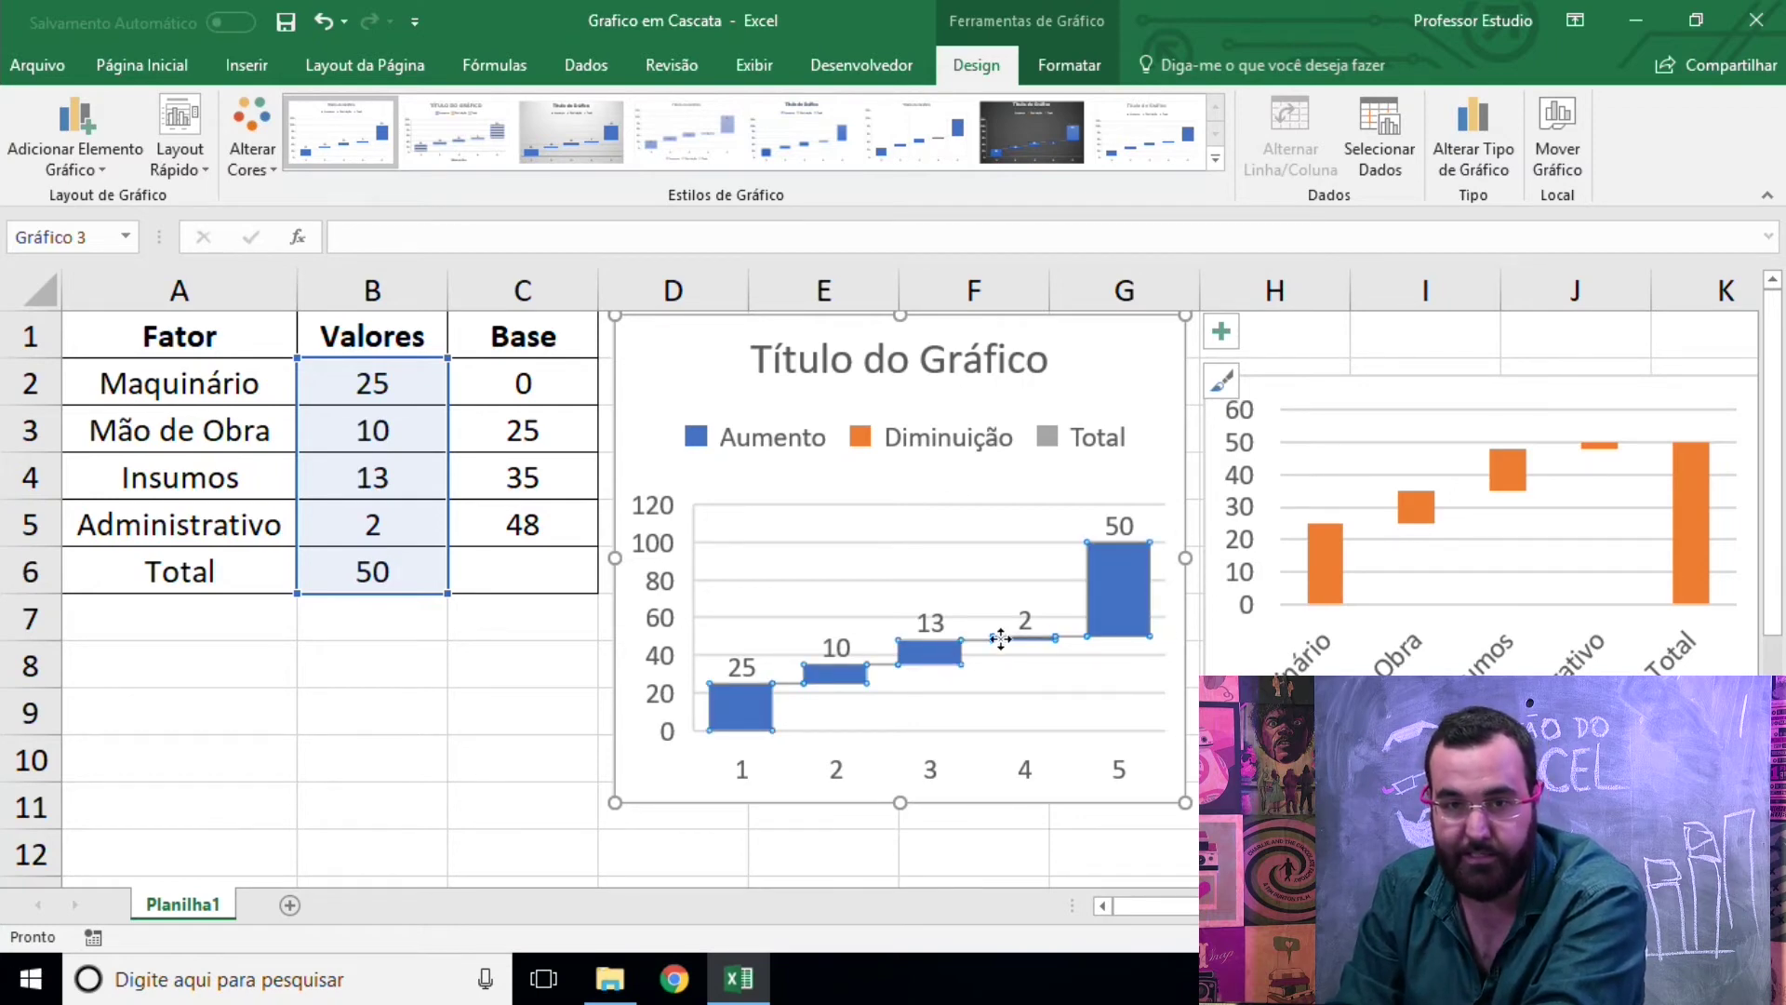
pyautogui.click(1108, 573)
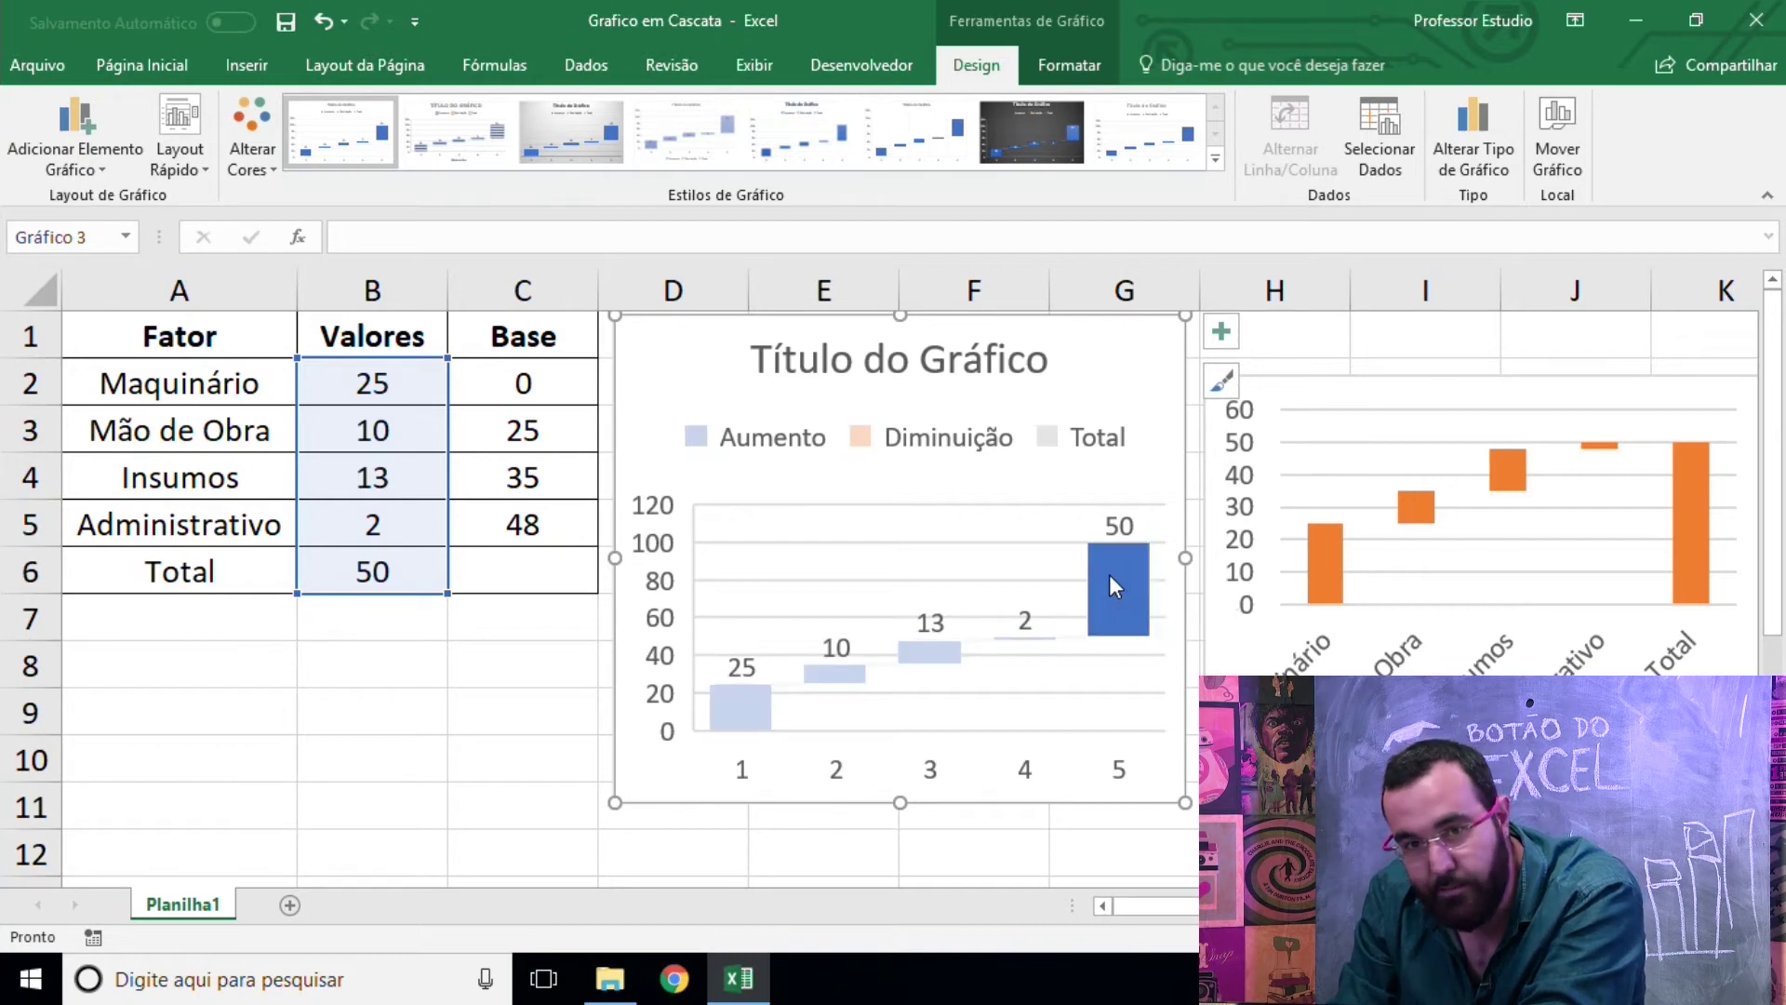
pyautogui.rightClick(1109, 573)
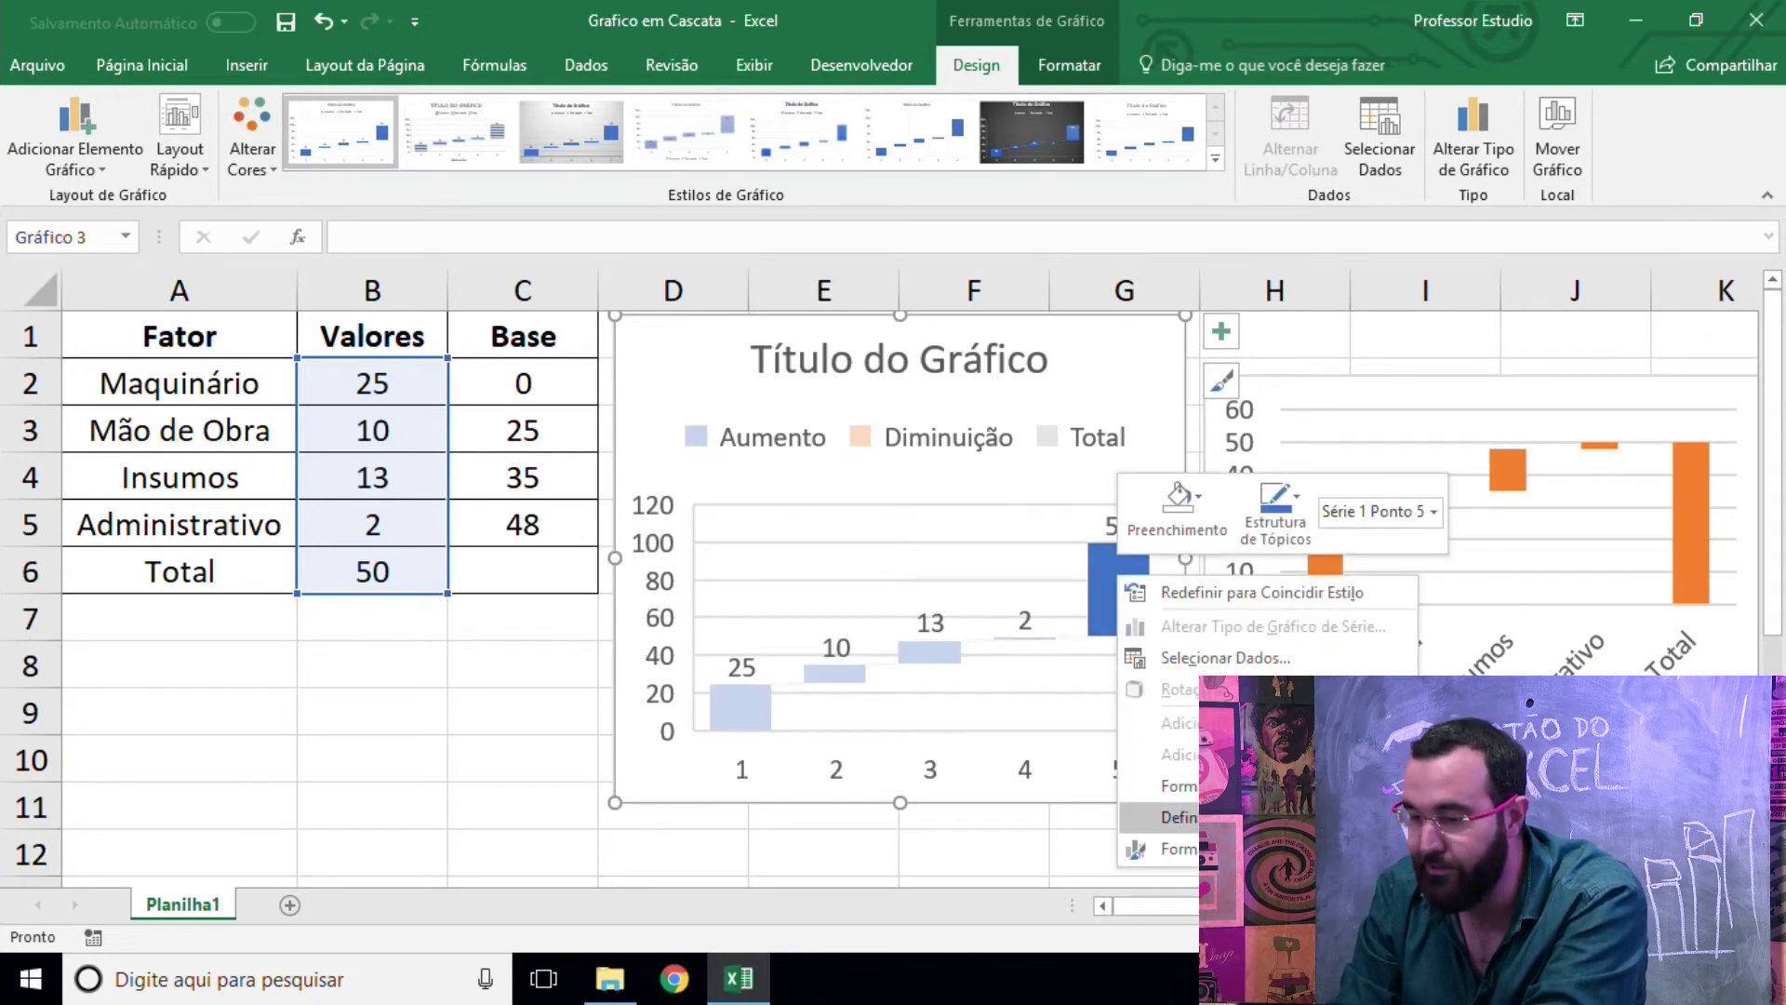
pyautogui.click(1178, 816)
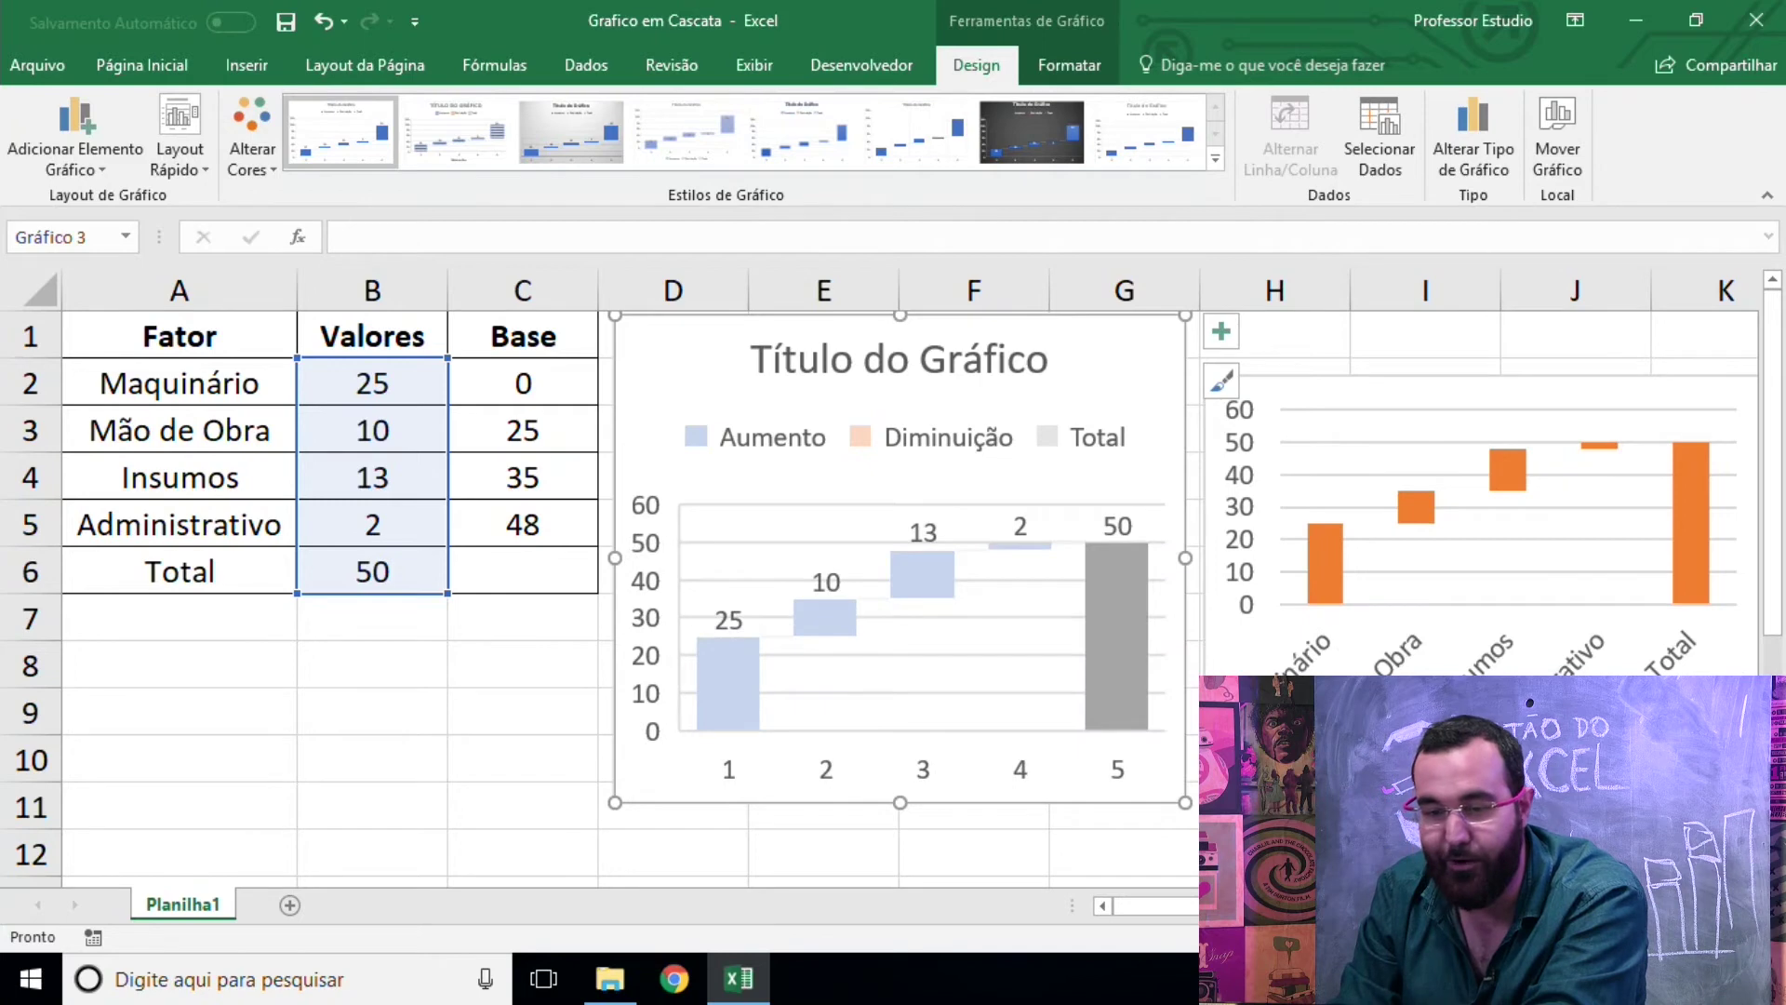
pyautogui.click(1132, 814)
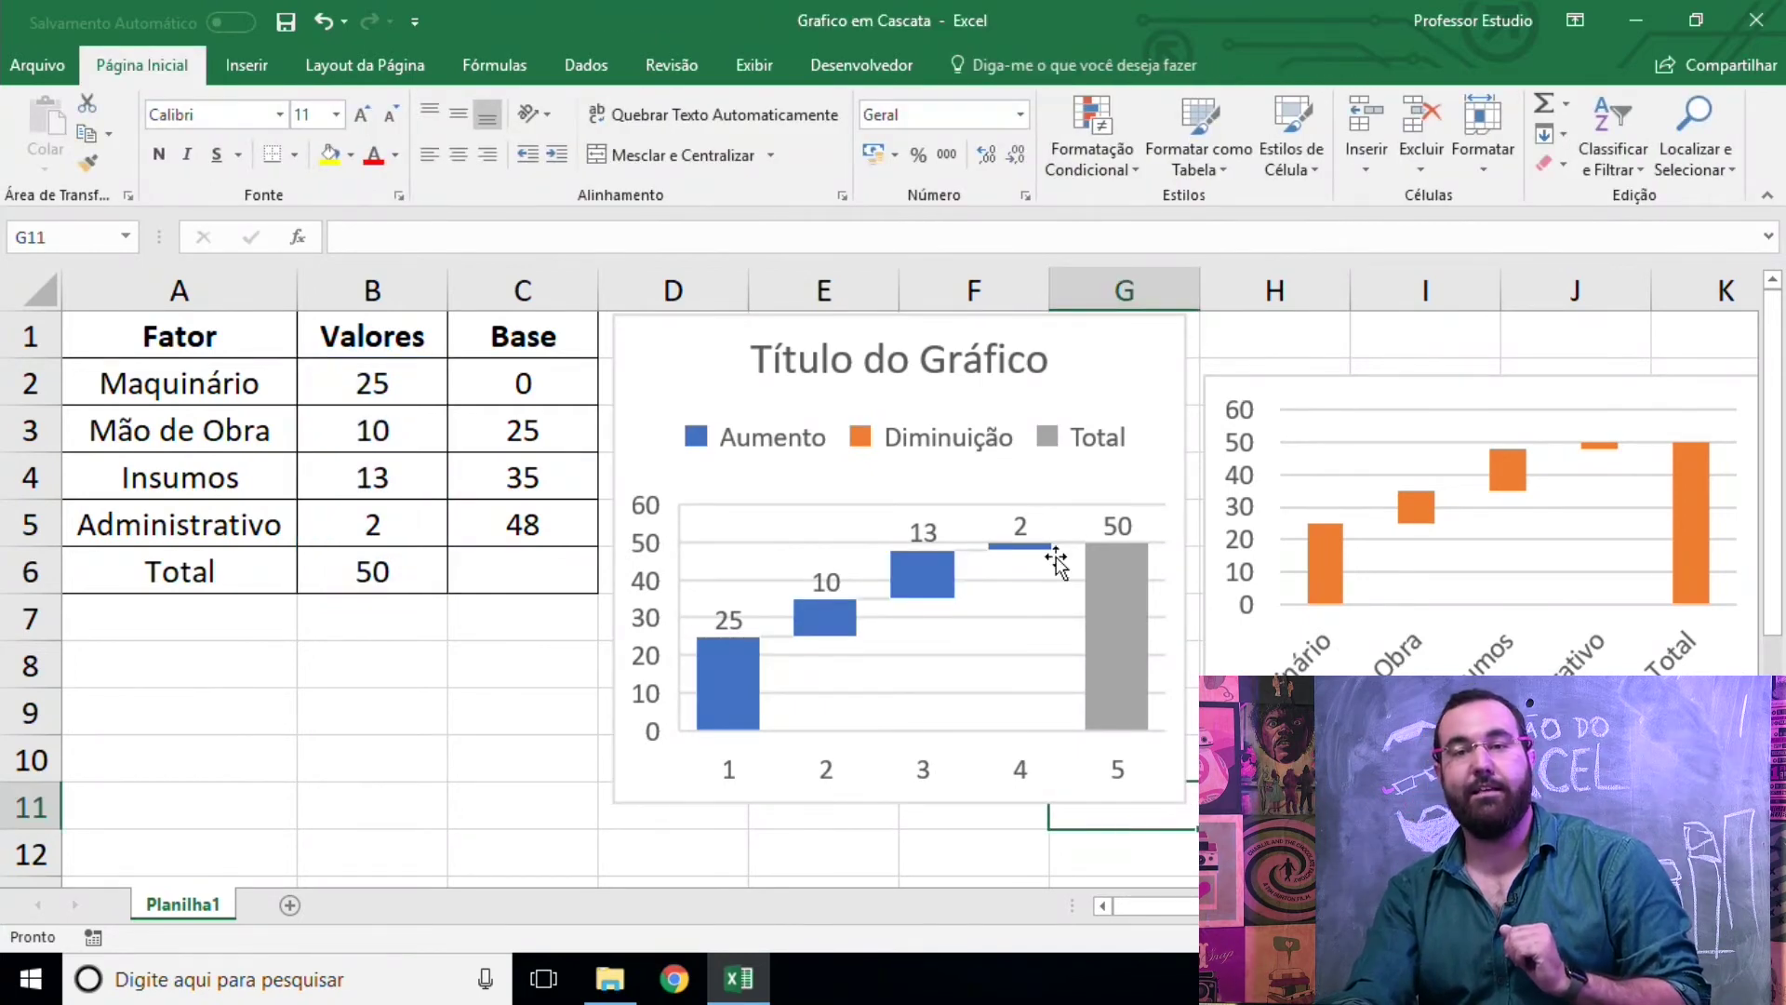